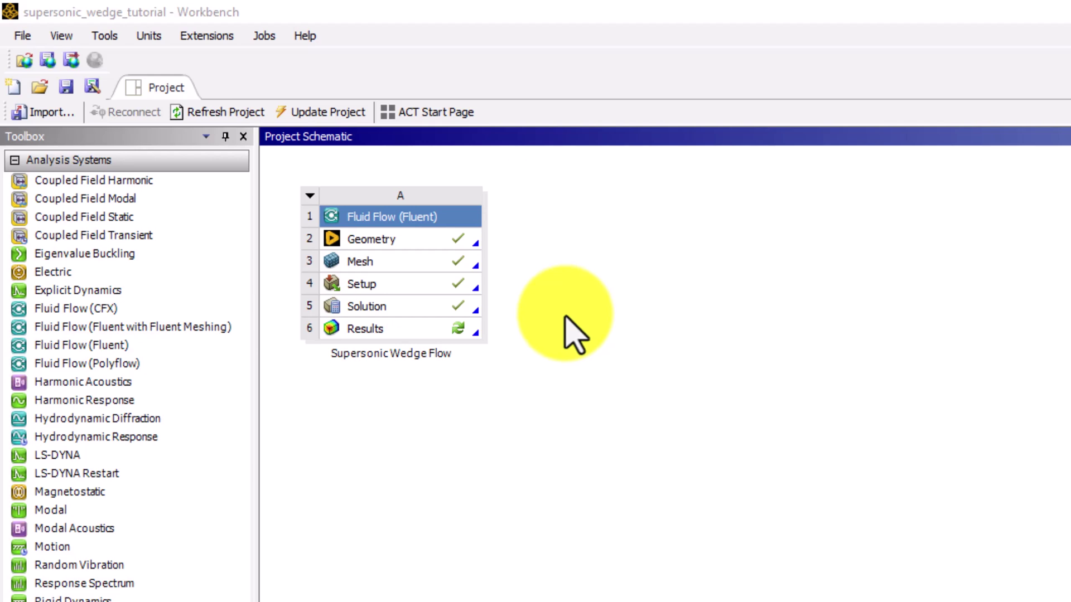
Launch Fluent from the Supersonic Wedge Flow Solution cell in Workbench.
double_click(421, 308)
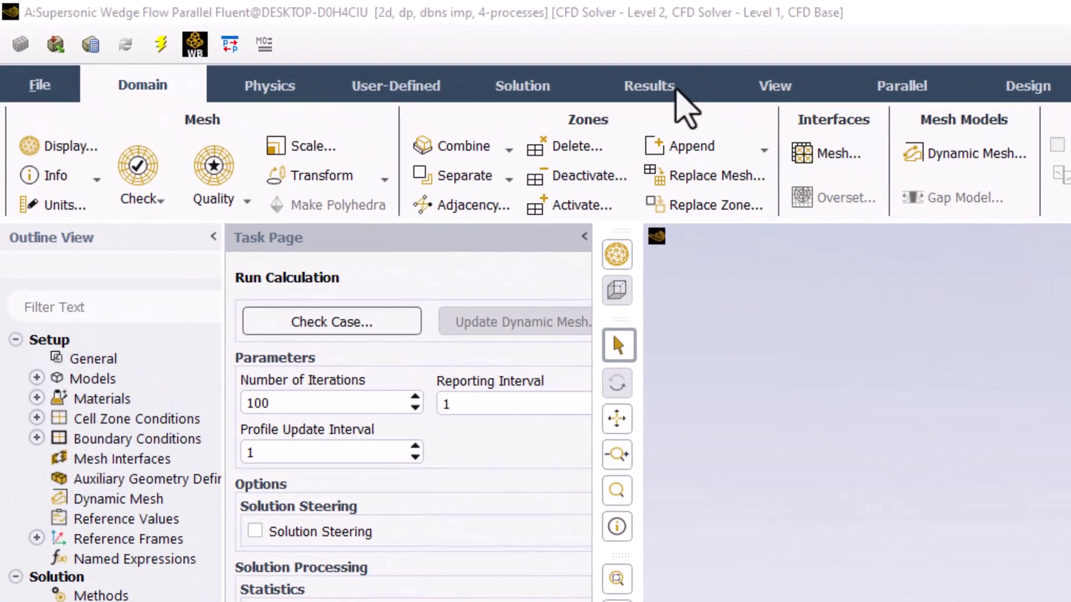
Start a new vector plot named velocity_vectors.
click(650, 86)
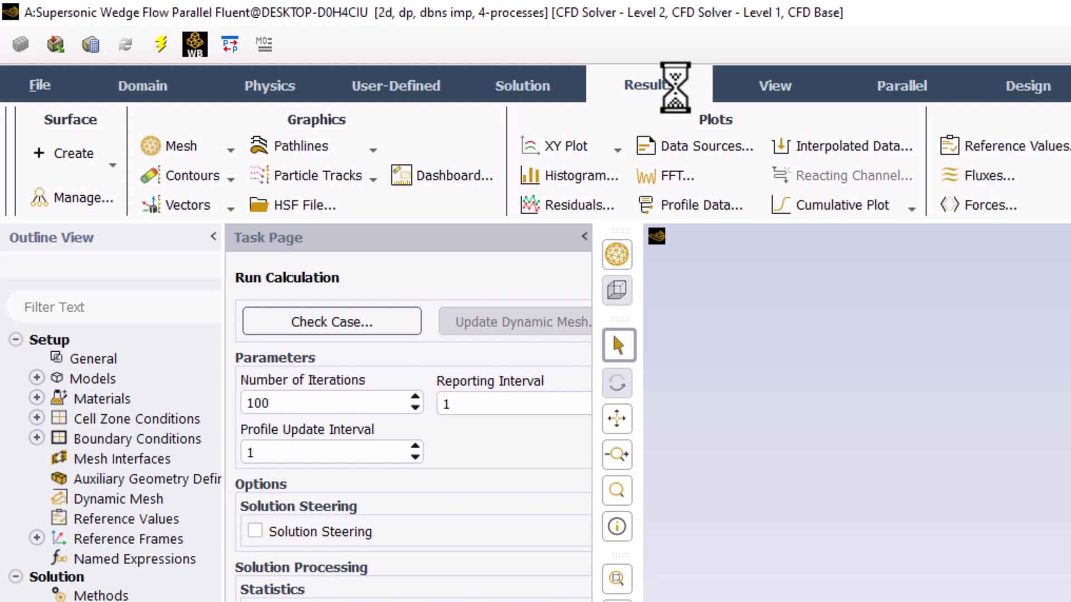
click(190, 207)
click(195, 230)
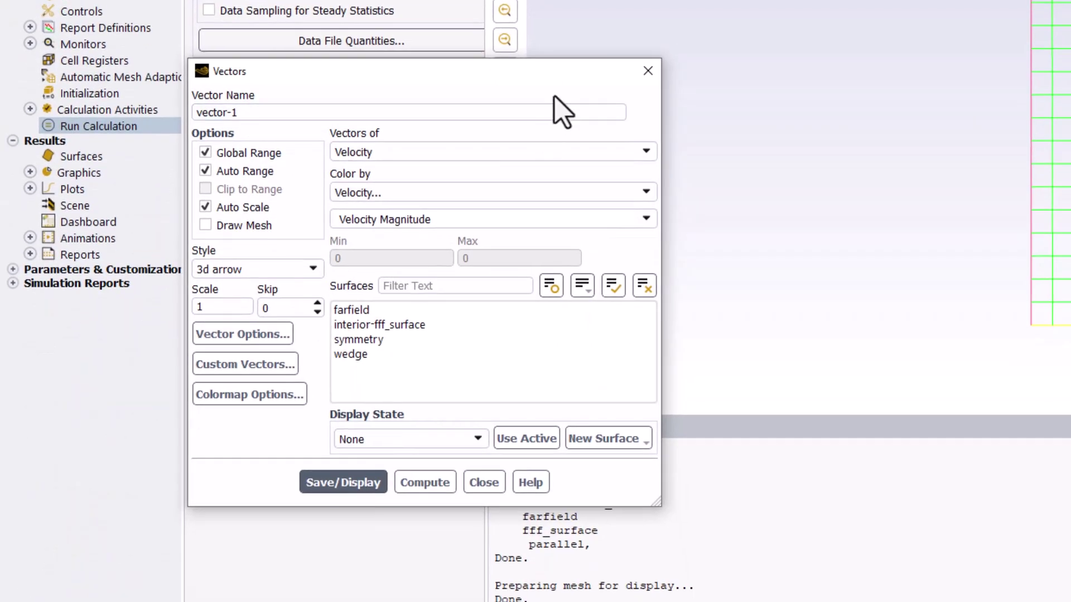
click(535, 112)
key(ctrl+a)
text(v)
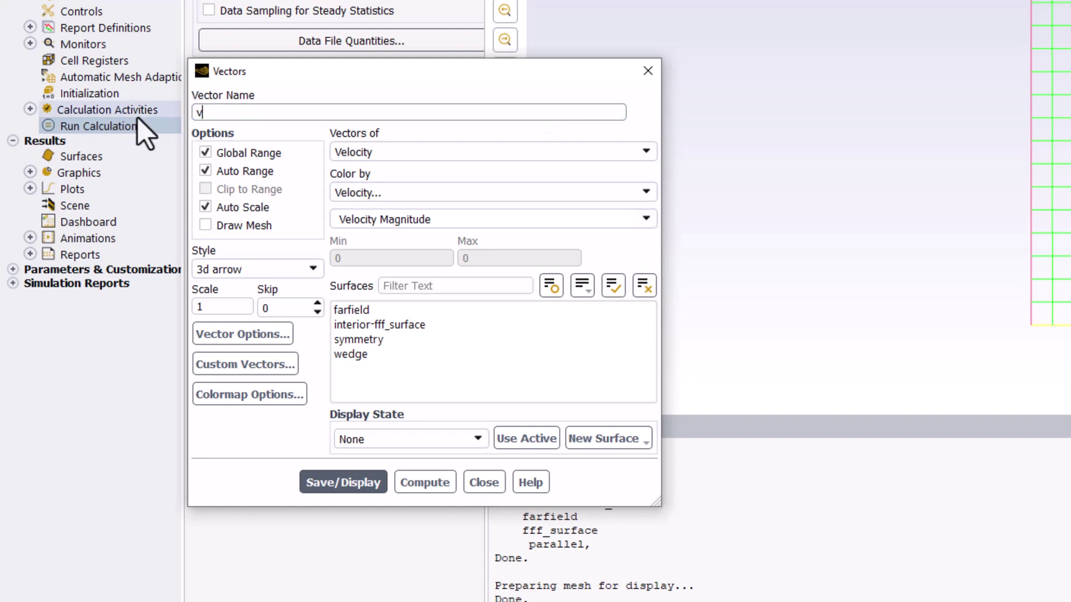
text(elocity_vectors)
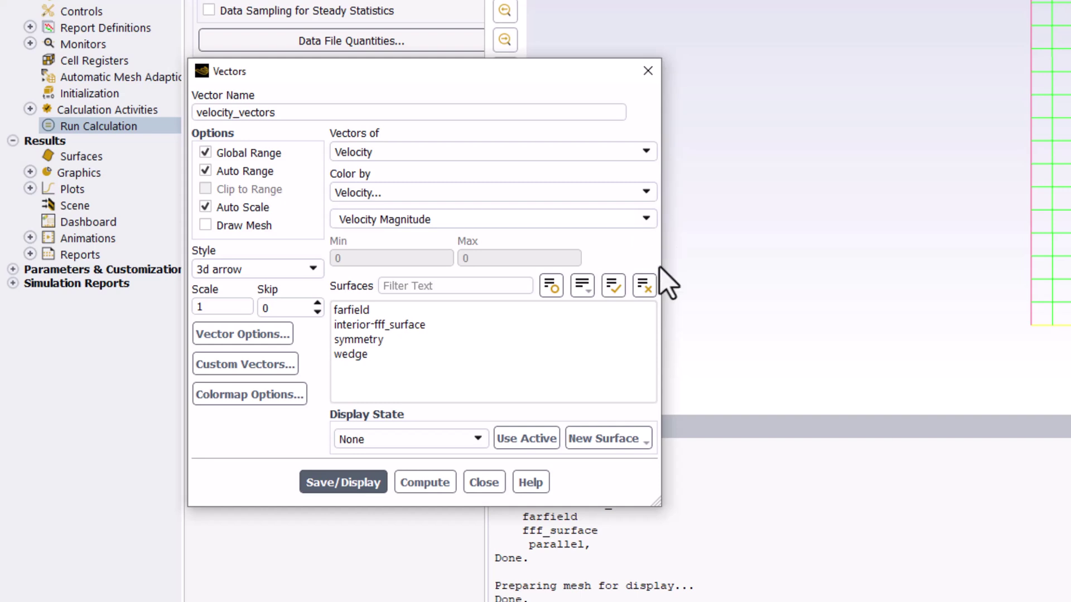
Display the velocity vectors on interior-fff_surface and close the dialog.
click(538, 325)
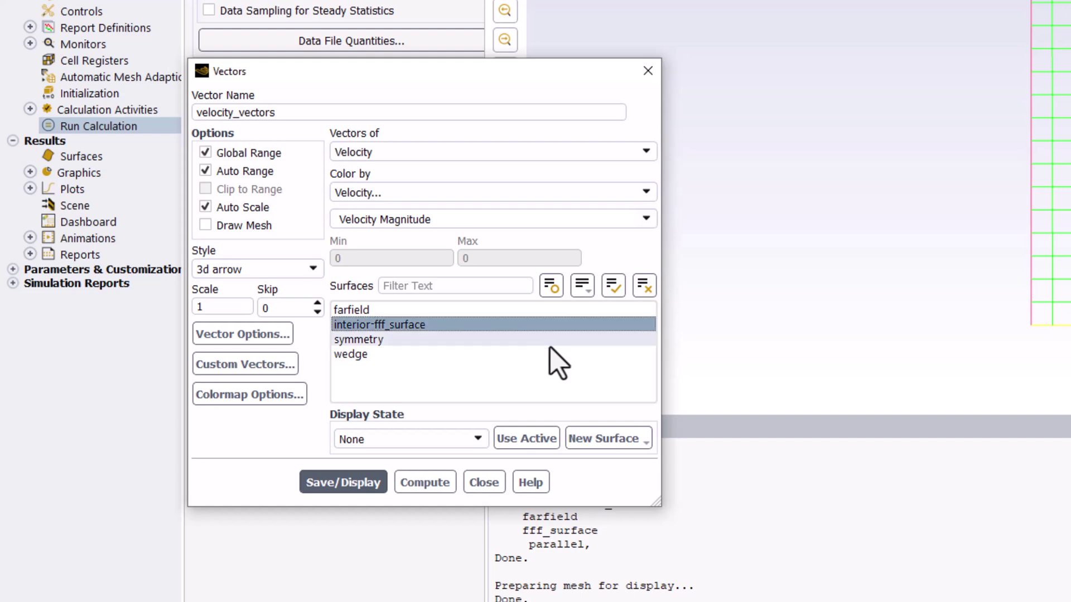
click(363, 480)
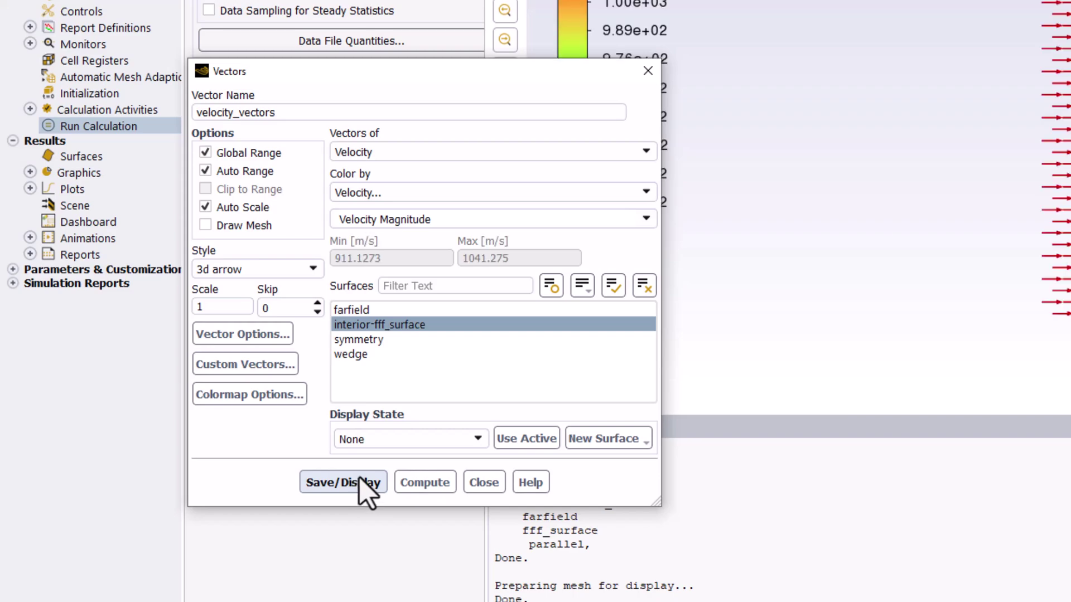
click(468, 482)
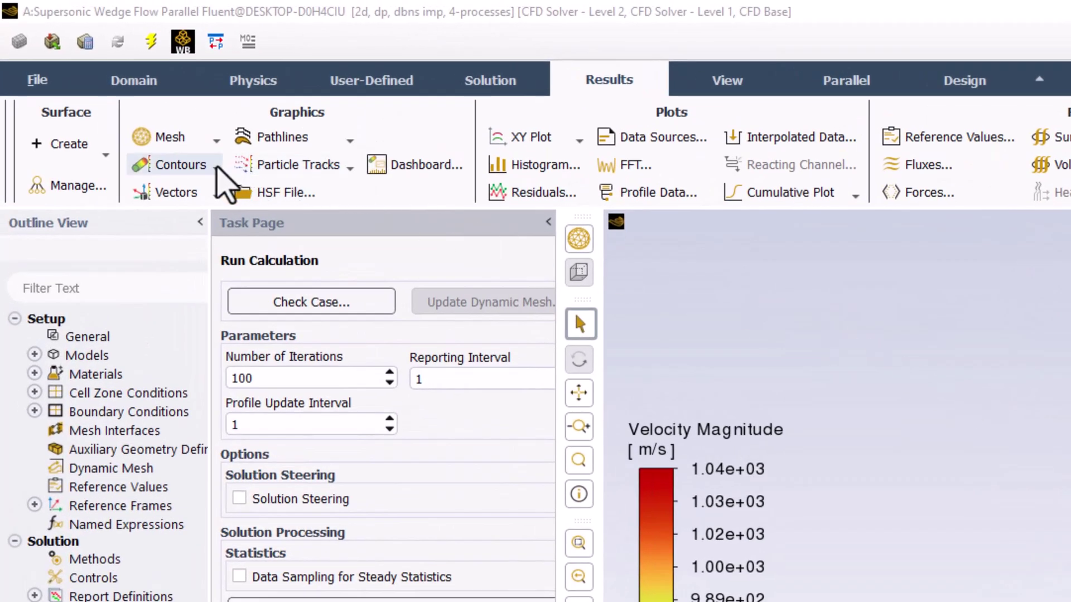
Start a new contour plot named mach_contours.
click(217, 167)
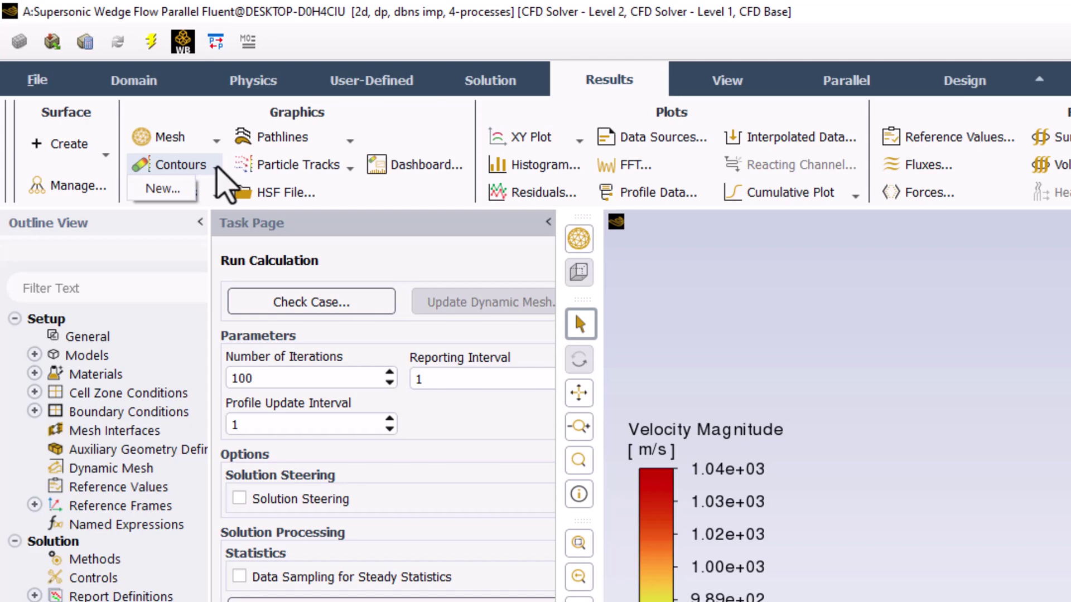
click(184, 190)
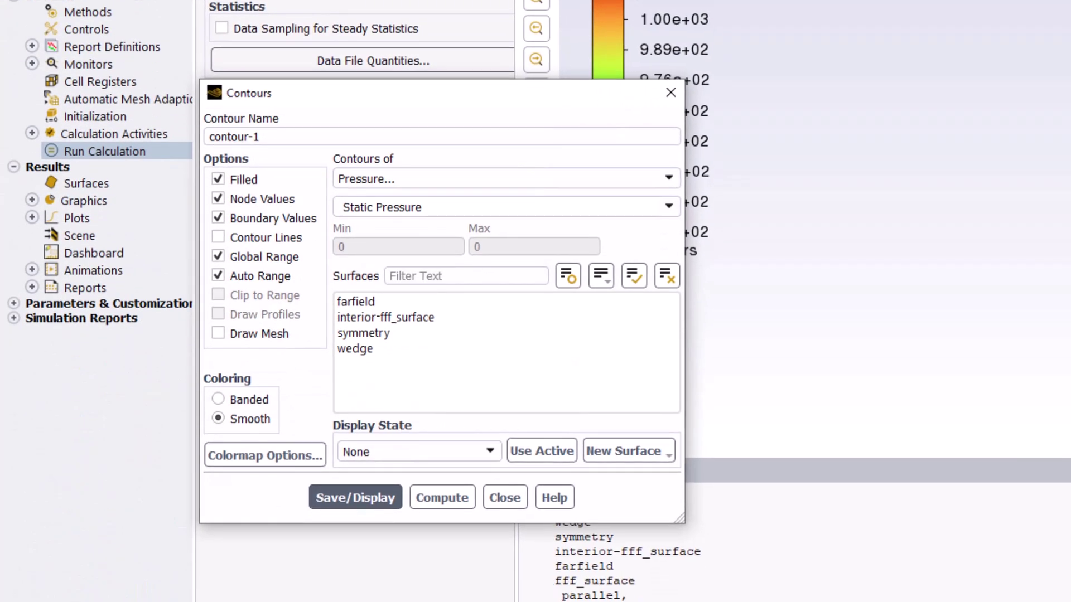
click(473, 137)
drag(352, 134, 190, 133)
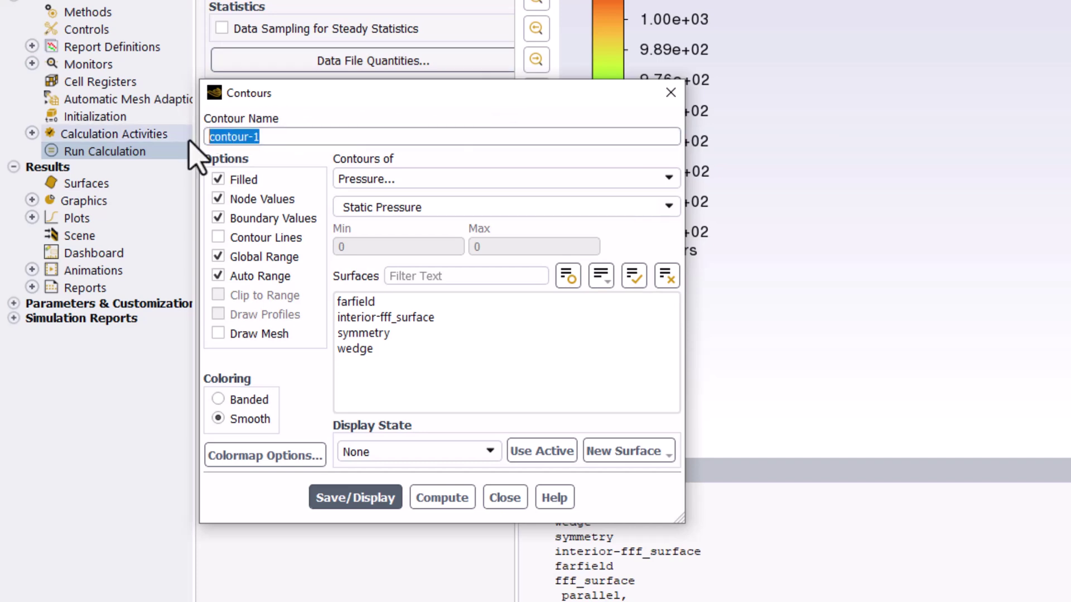
text(mach_contoursa)
key(BackSpace)
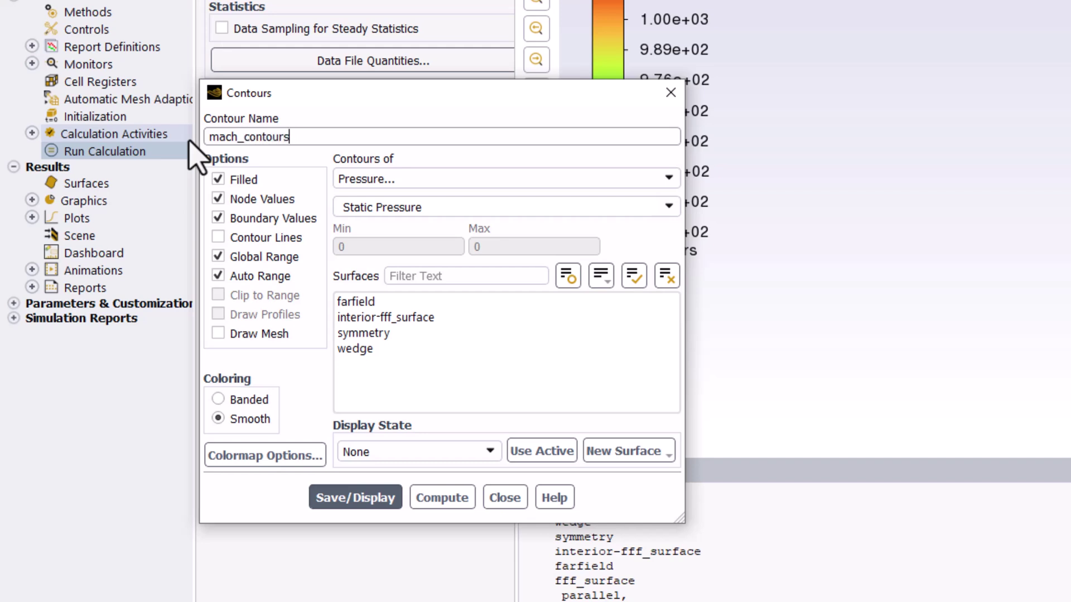
Contour Velocity > Mach Number, save and display it, then close the dialog.
click(669, 177)
click(640, 227)
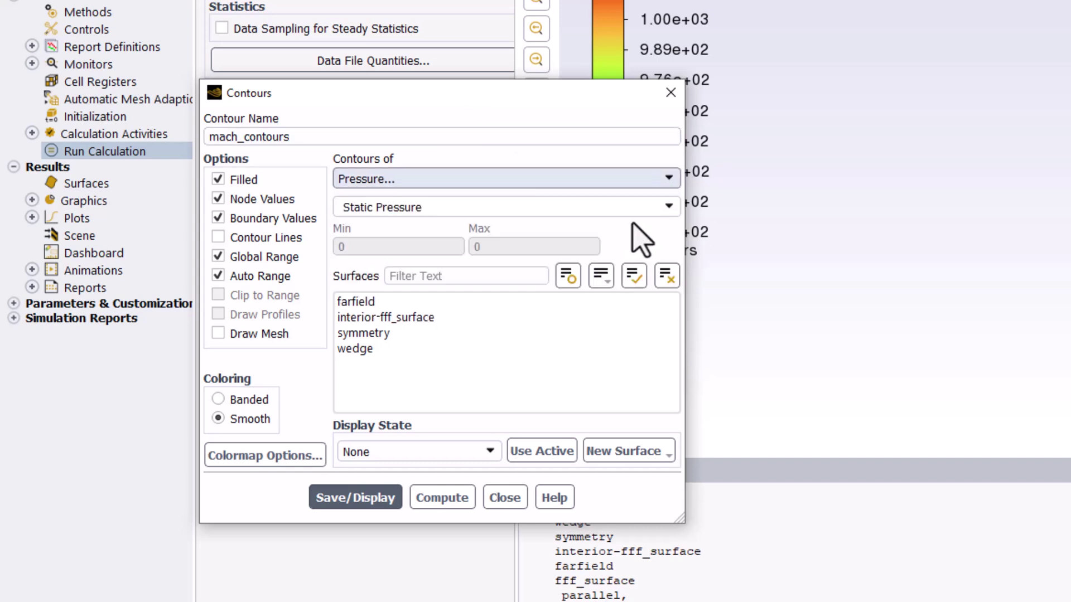
click(667, 207)
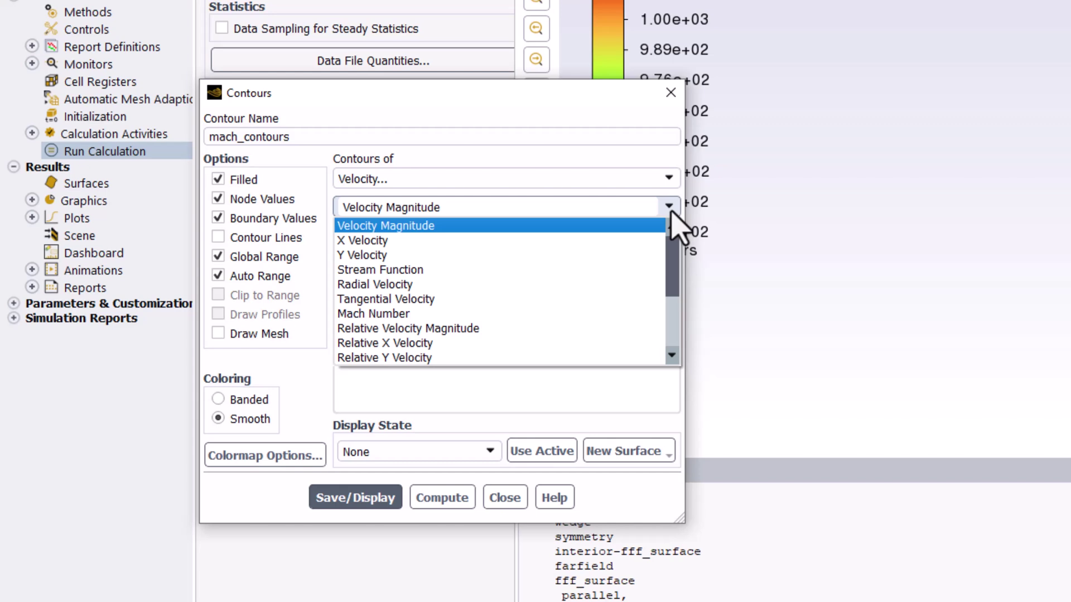
click(592, 314)
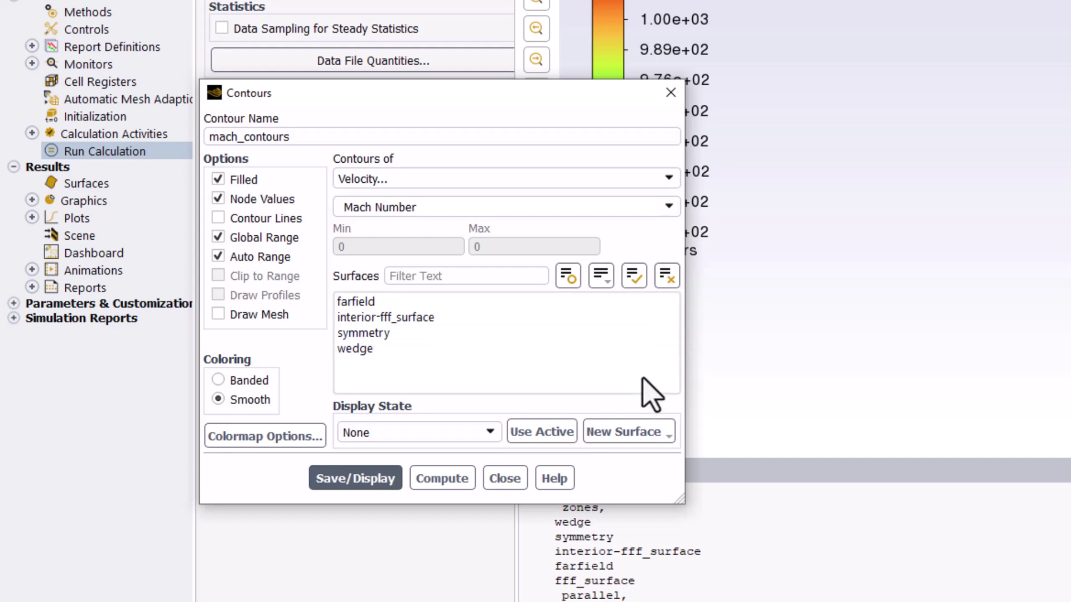
click(337, 486)
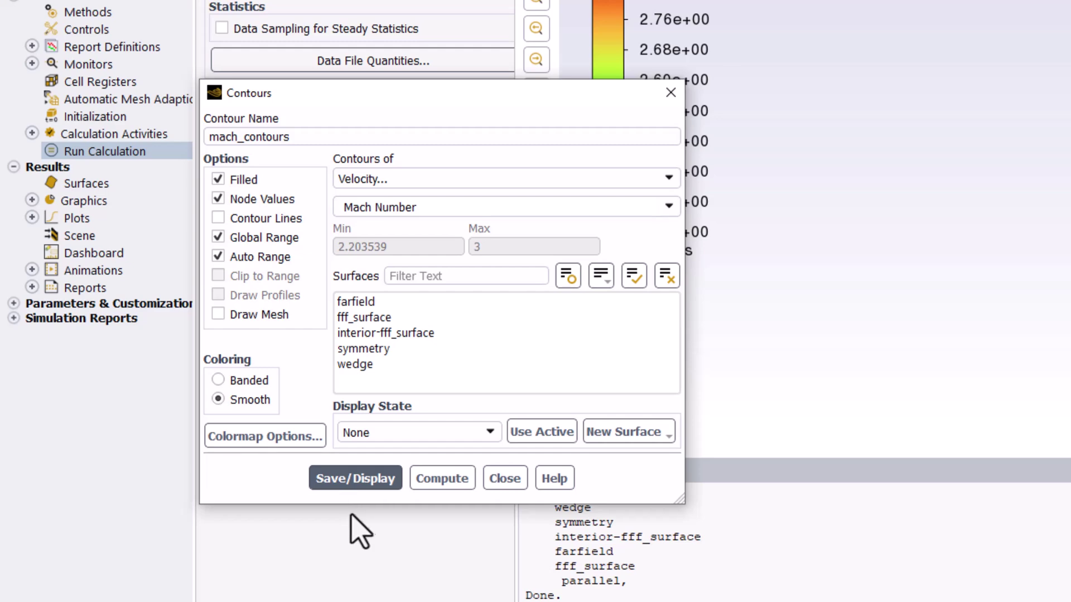
click(504, 480)
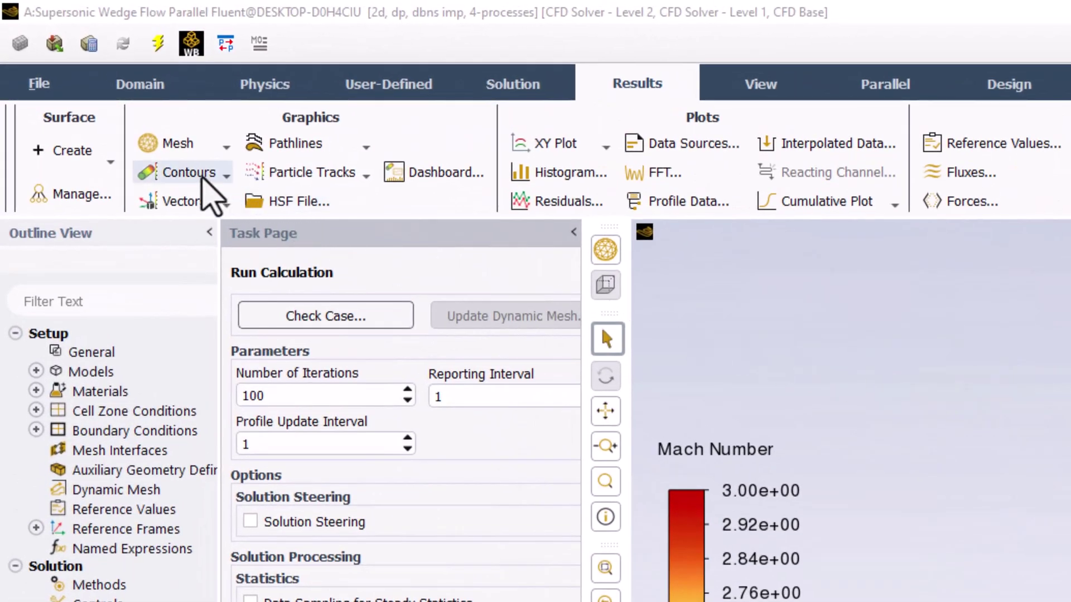
Create and display a pressure_contours plot of Static Pressure.
click(216, 180)
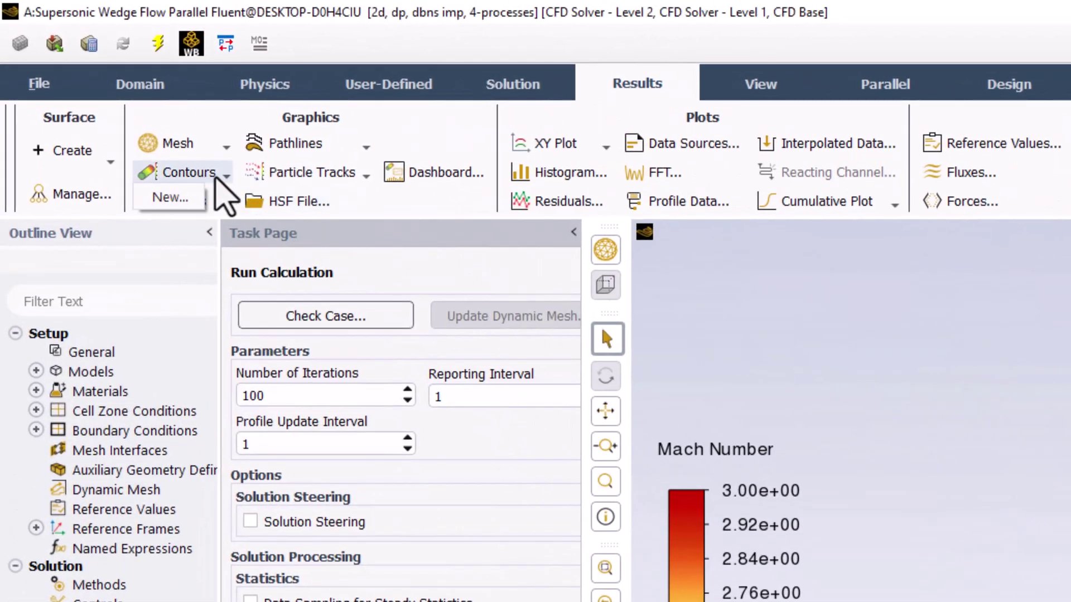
click(190, 200)
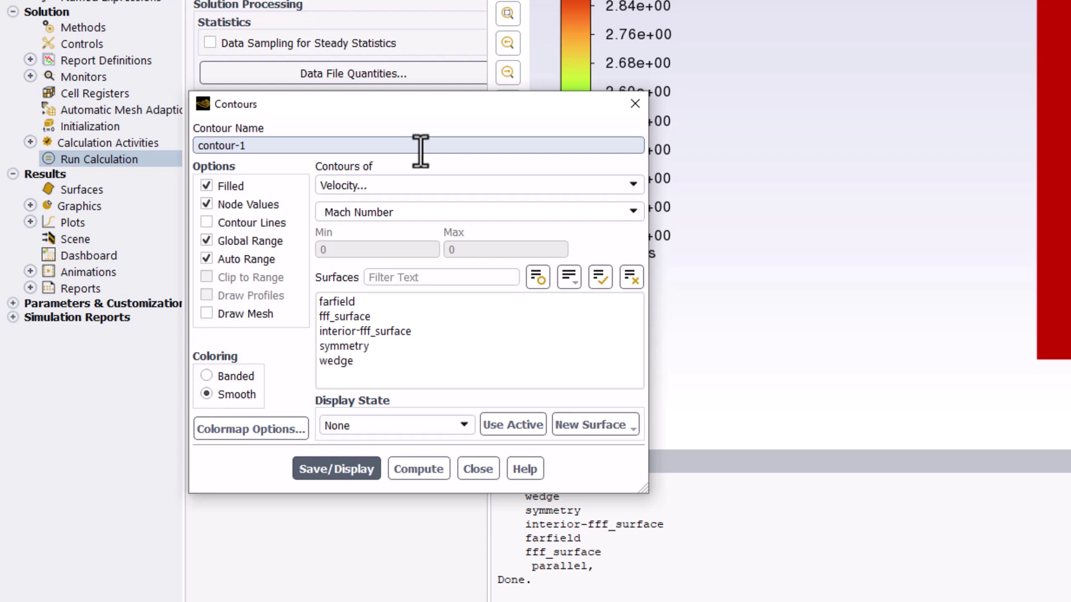
text(p)
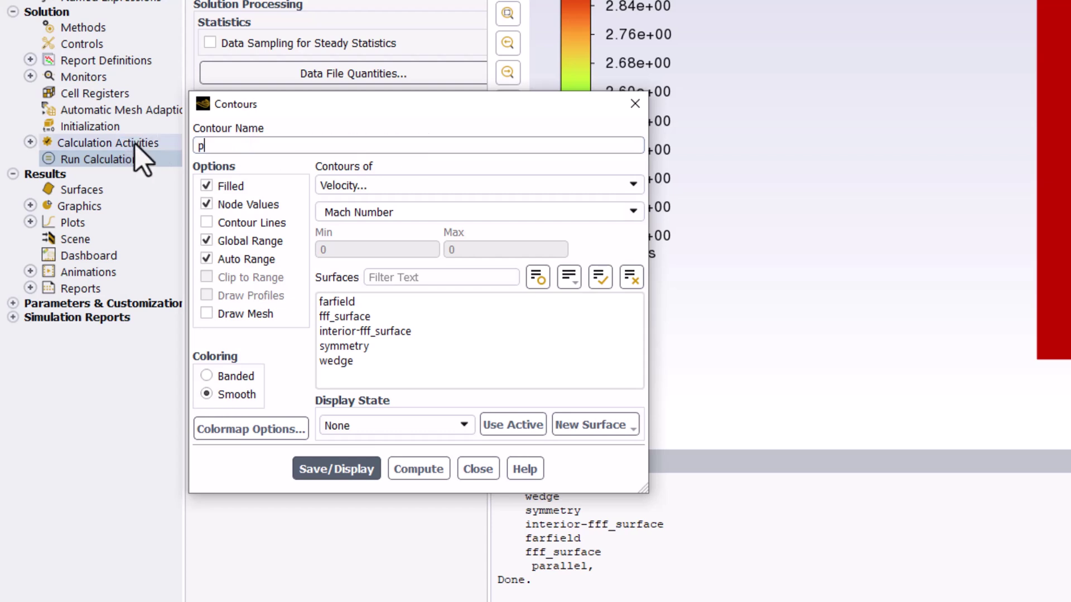
text(ressure_contours)
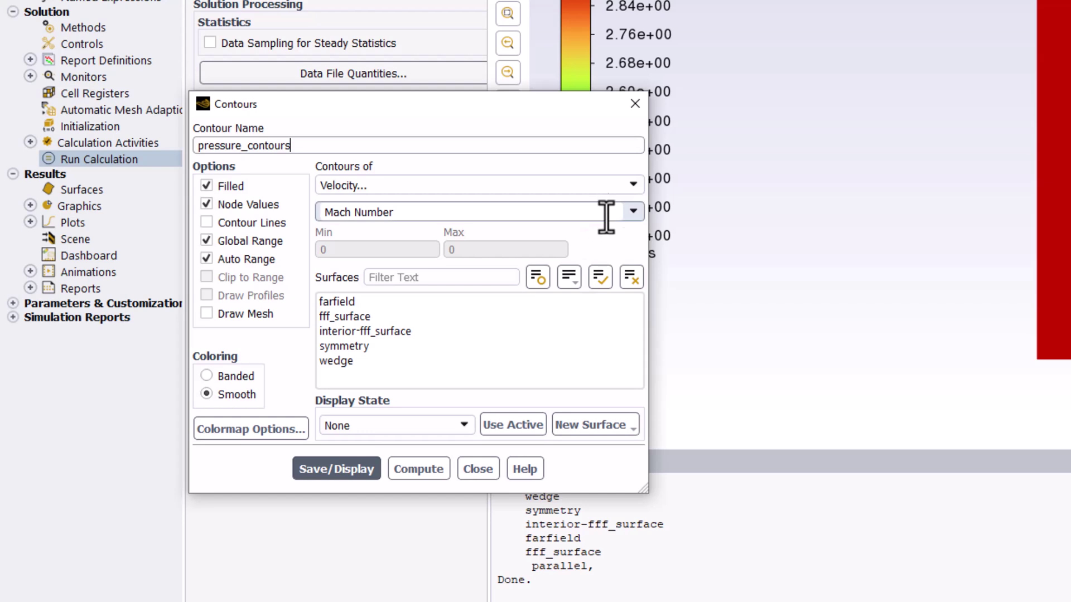
click(632, 185)
click(616, 201)
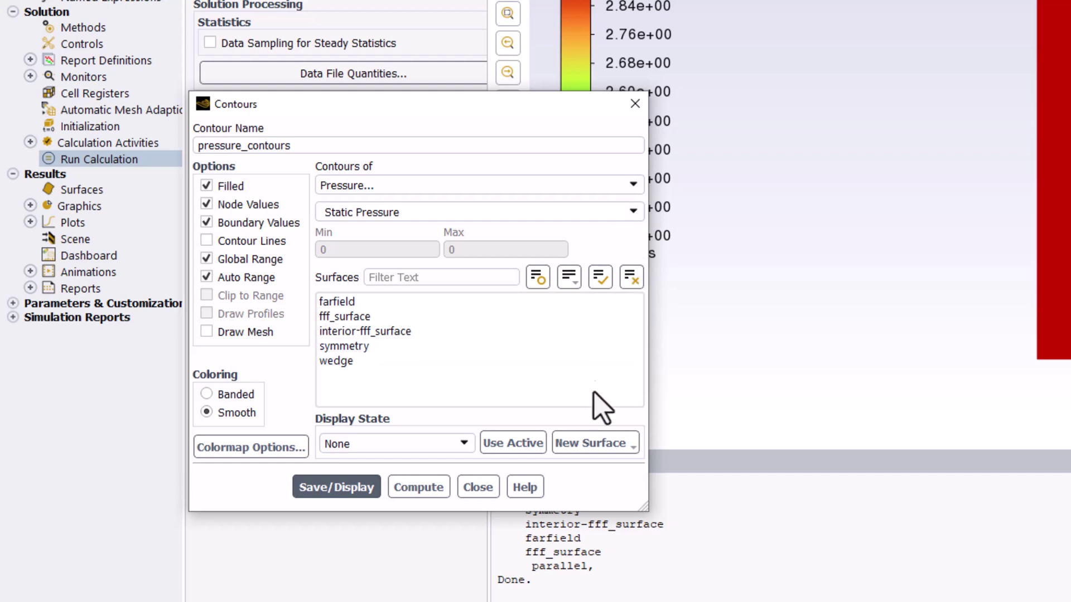
click(333, 488)
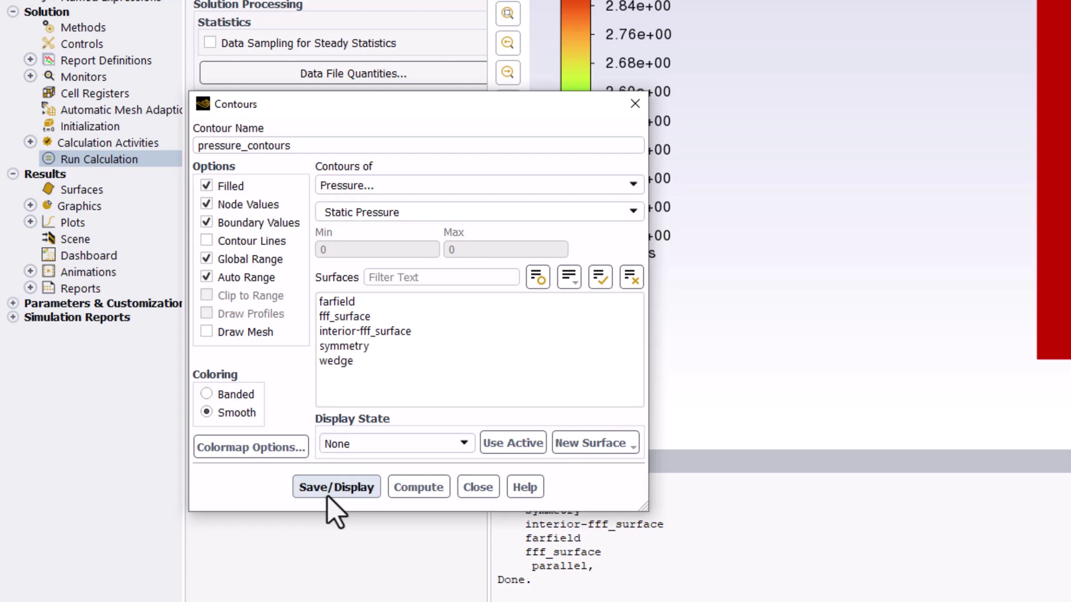
click(478, 490)
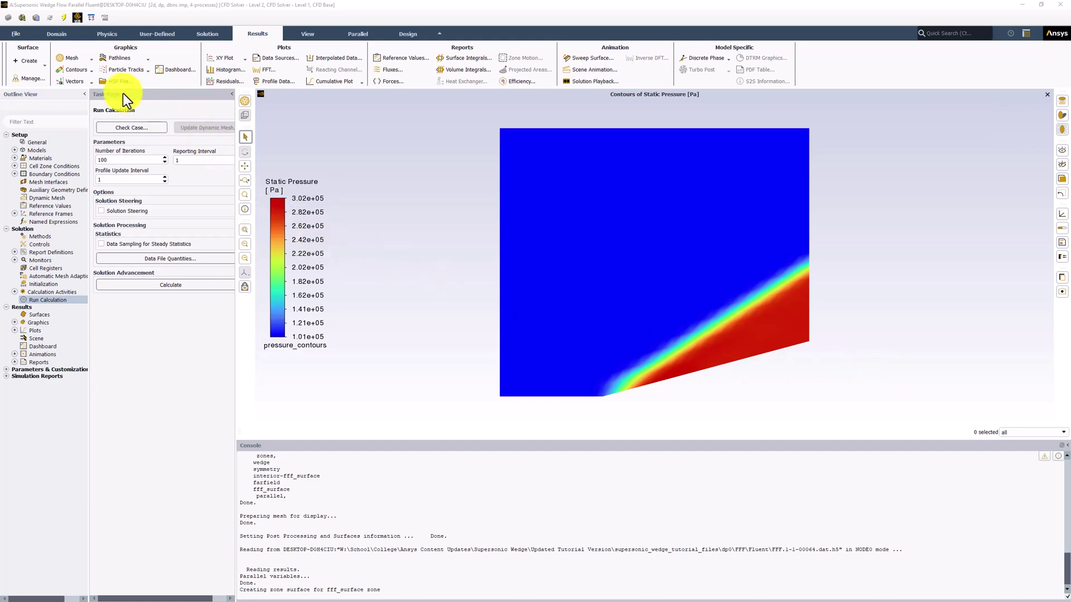
Create and display a total_pressure_contours plot of Pressure > Total Pressure.
click(78, 71)
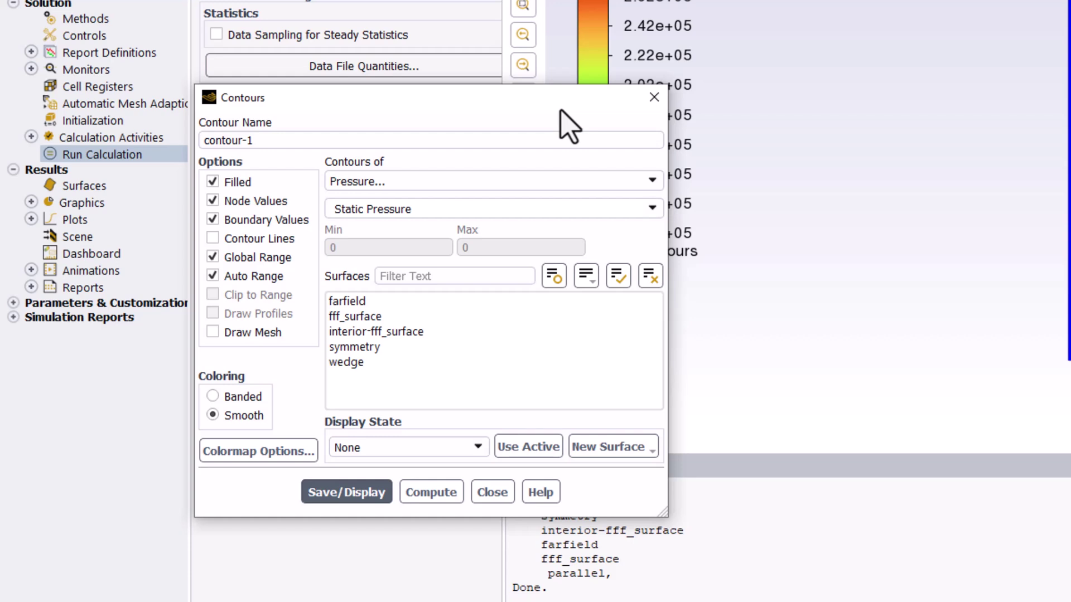
triple_click(502, 140)
text(t)
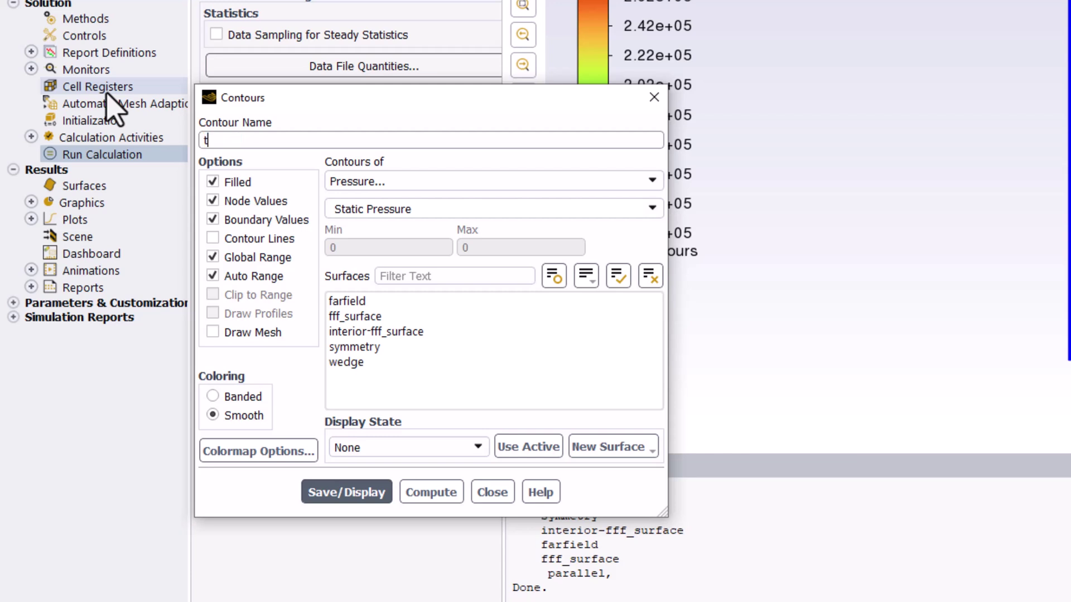
text(otal_pressure_contours)
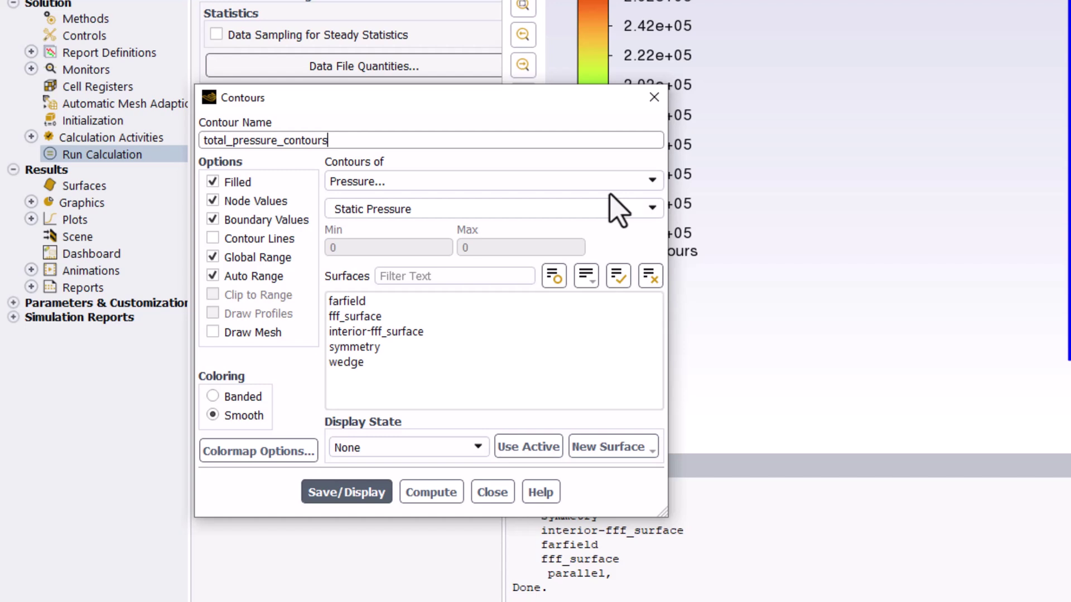
click(652, 209)
click(577, 286)
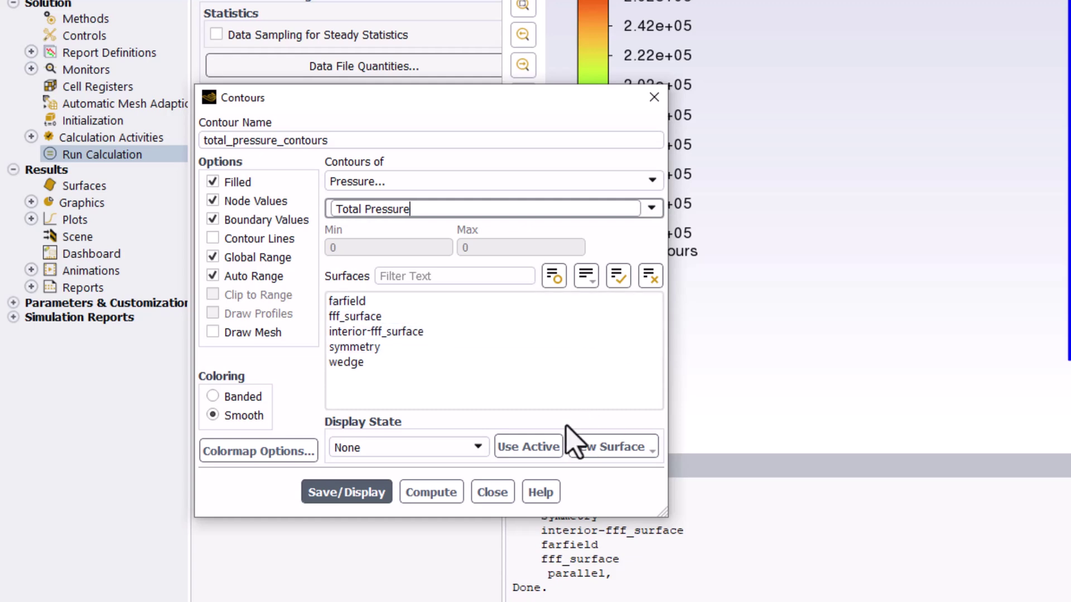
click(360, 493)
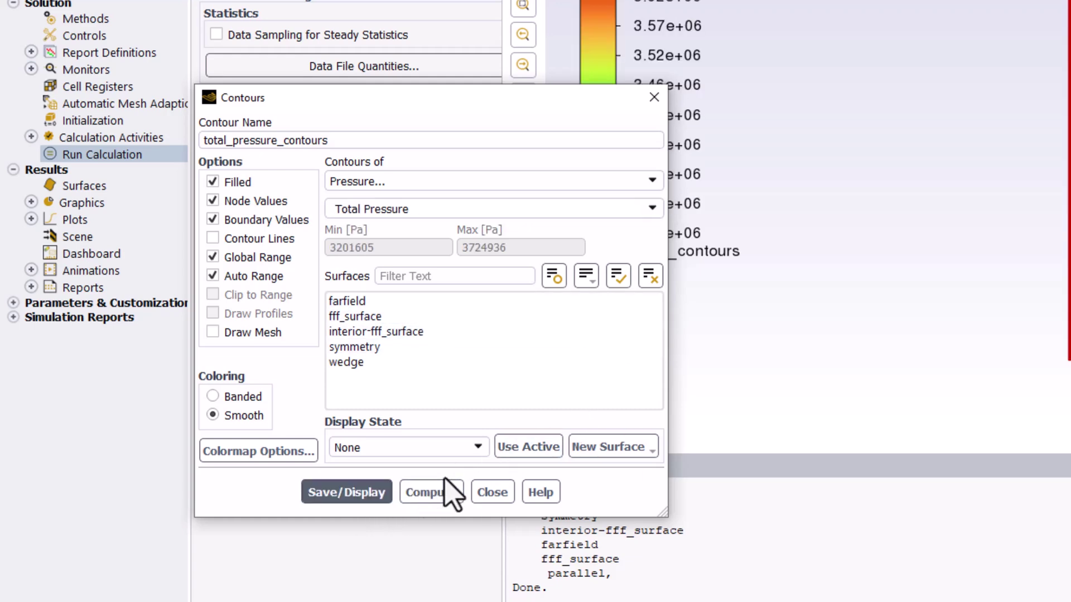
click(489, 491)
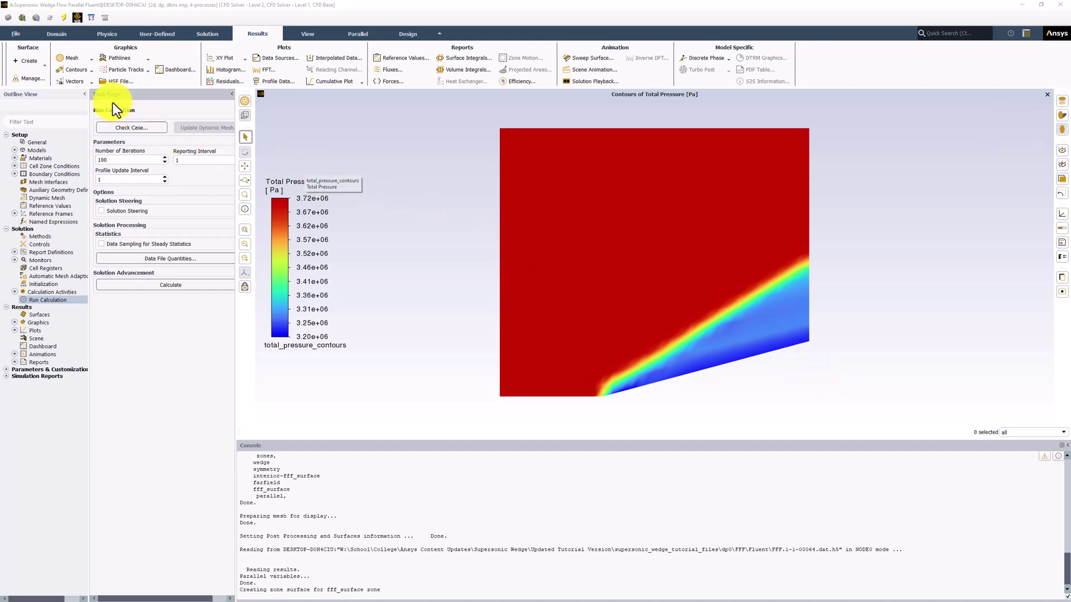
Create and display a total_temp_contours plot of Temperature > Total Temperature.
click(90, 71)
click(75, 81)
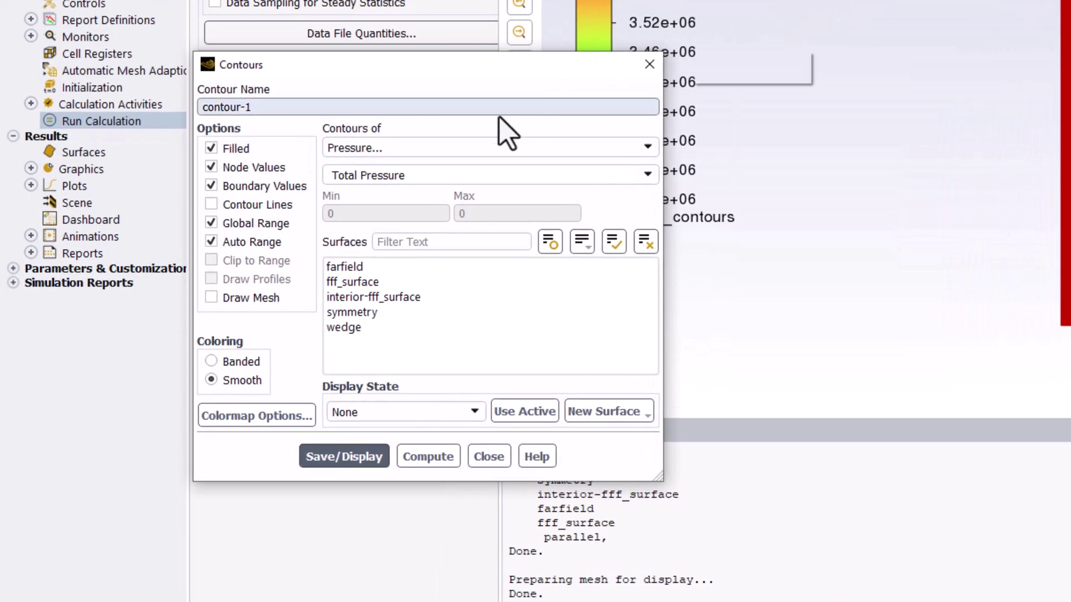
triple_click(269, 105)
text(total)
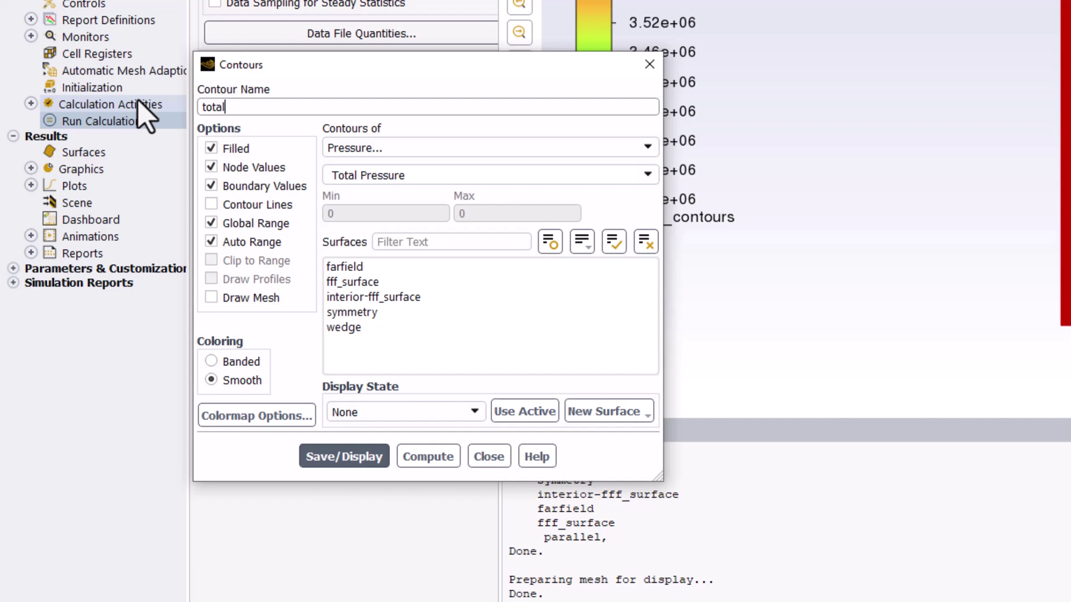
text(_temp_contours)
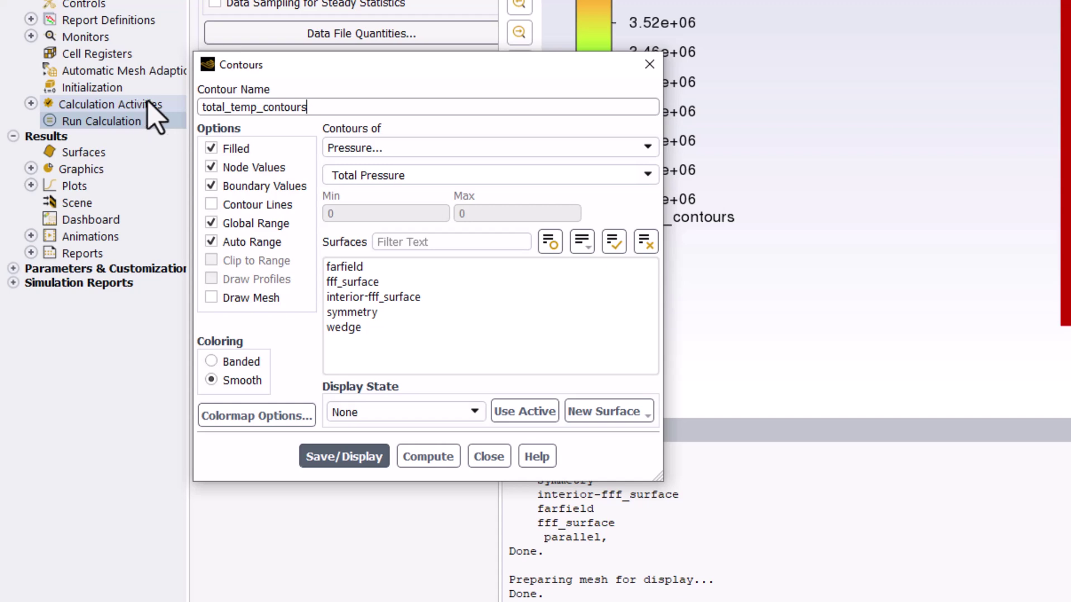
click(647, 148)
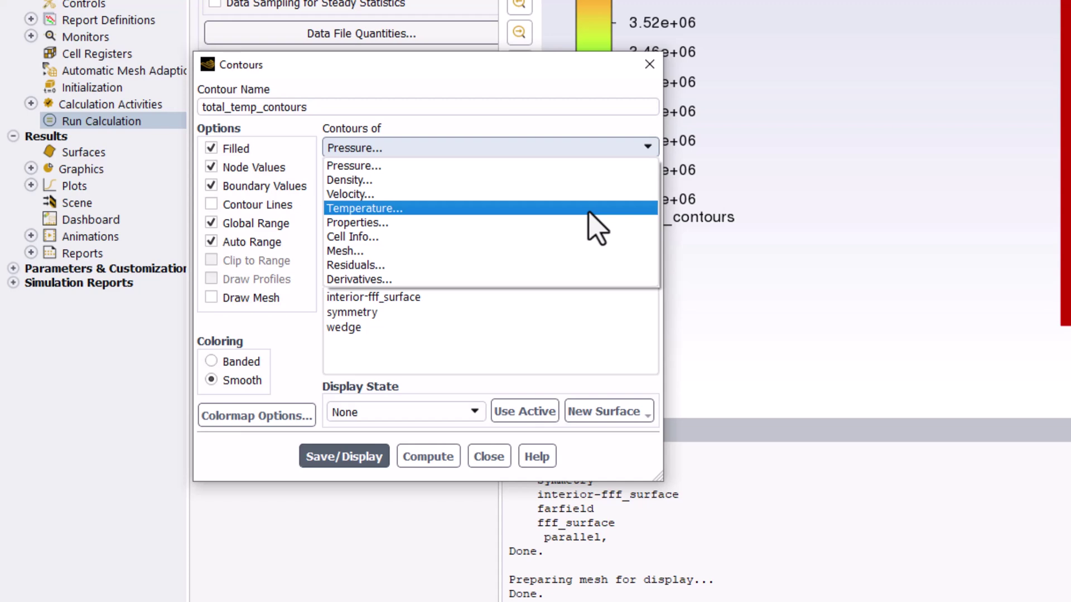
click(588, 209)
click(647, 175)
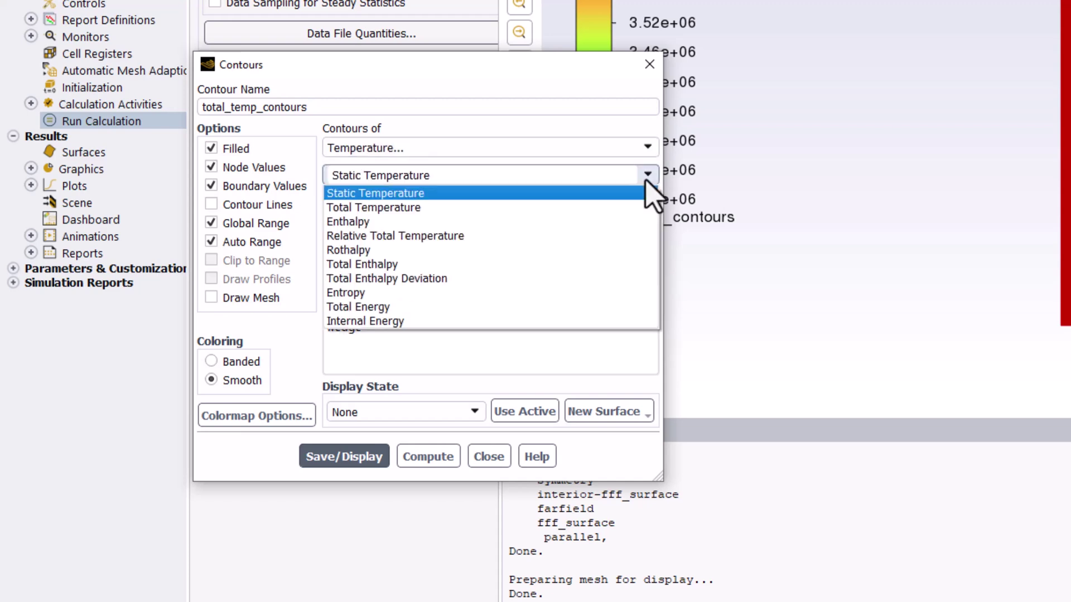
click(624, 208)
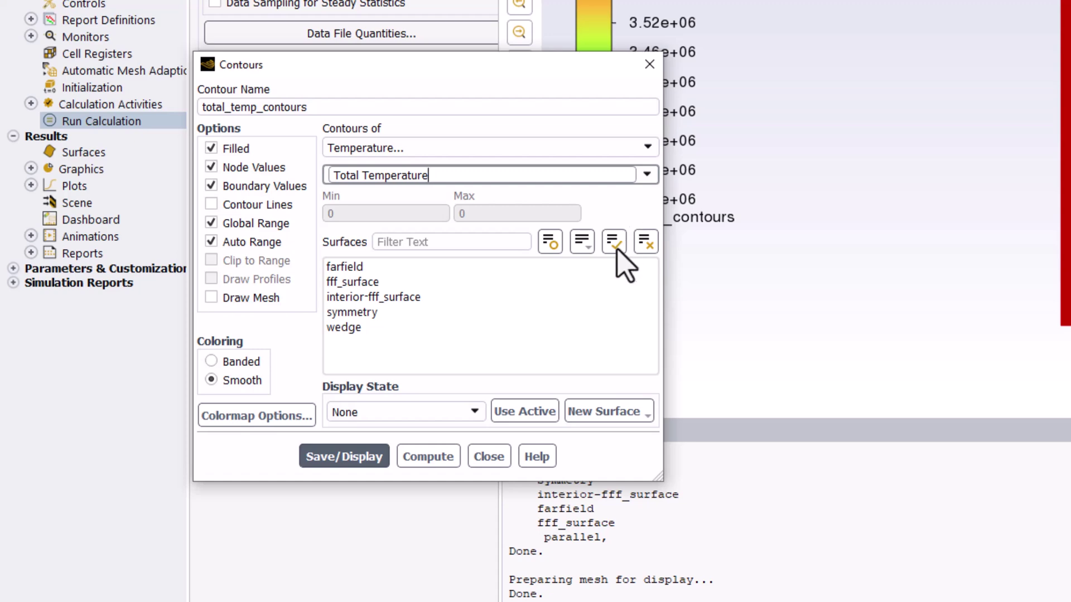
click(347, 458)
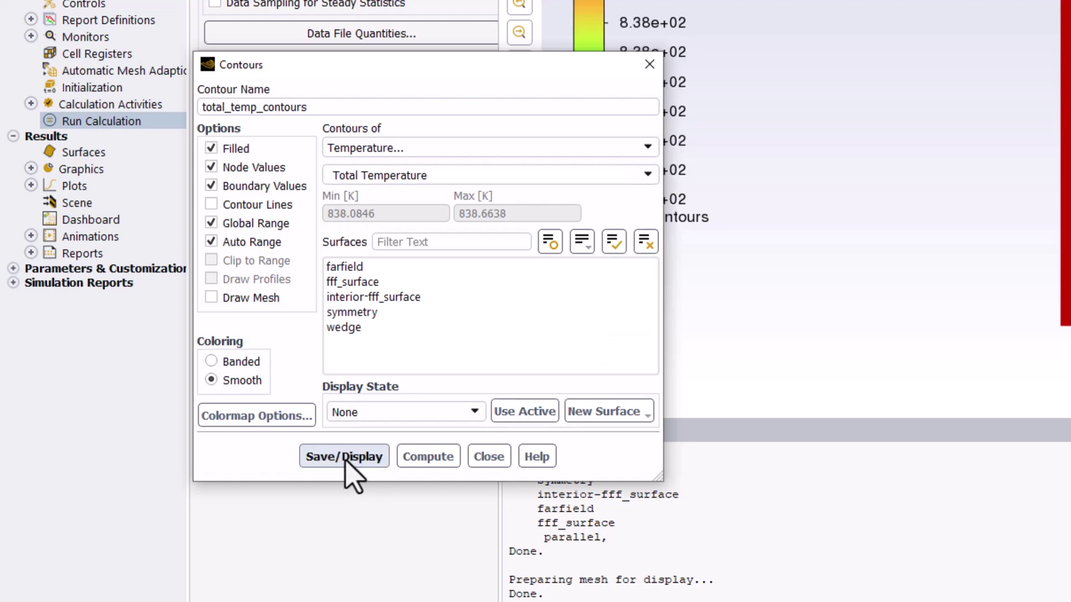
click(498, 457)
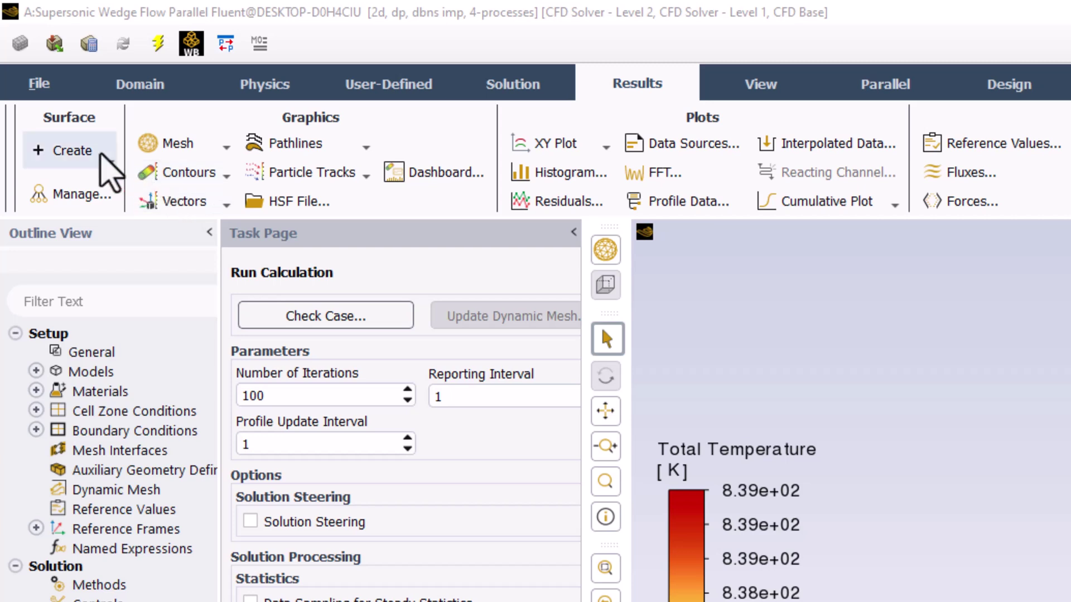
Start a new Line/Rake surface named plot_line.
click(102, 157)
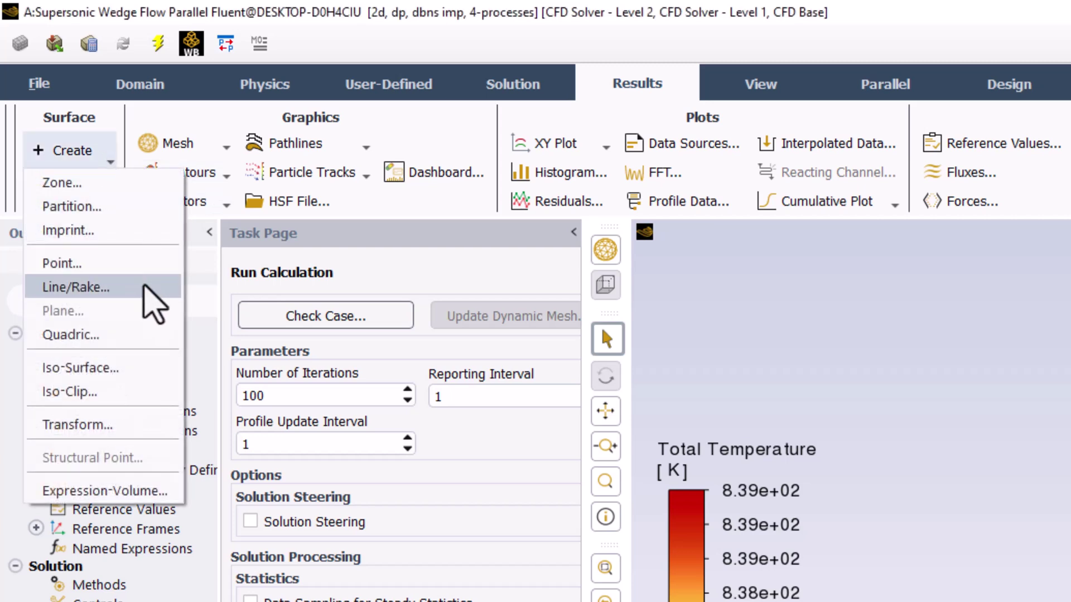
click(144, 287)
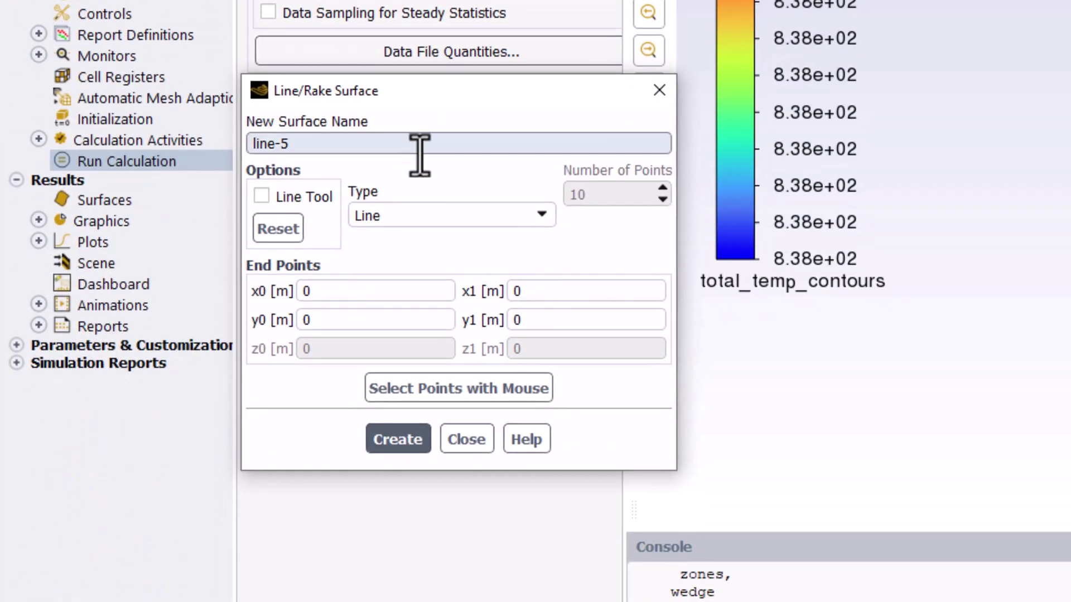
drag(419, 147, 211, 139)
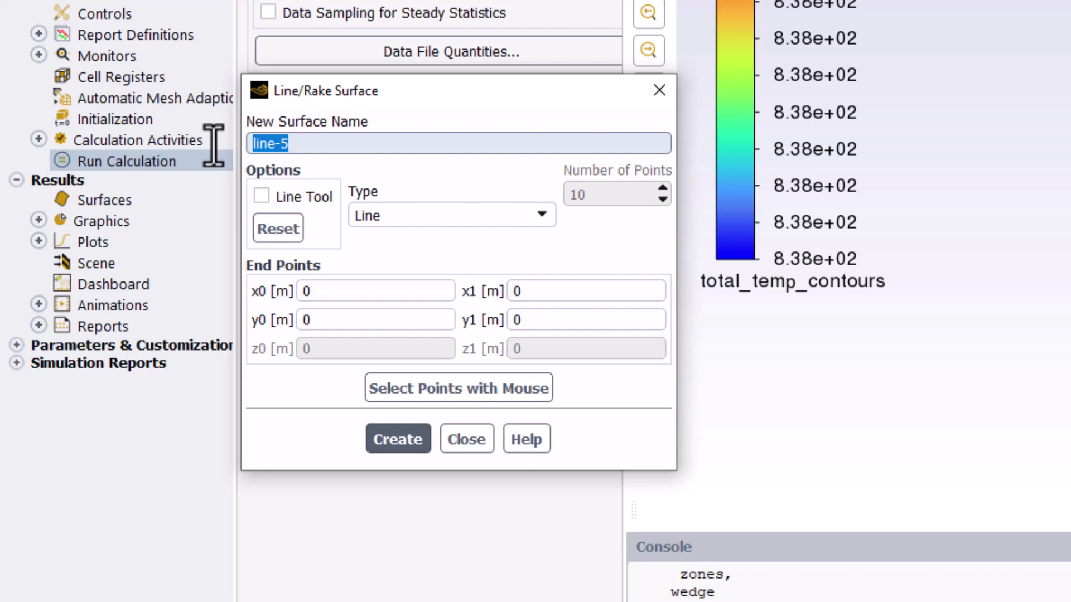
text(plo)
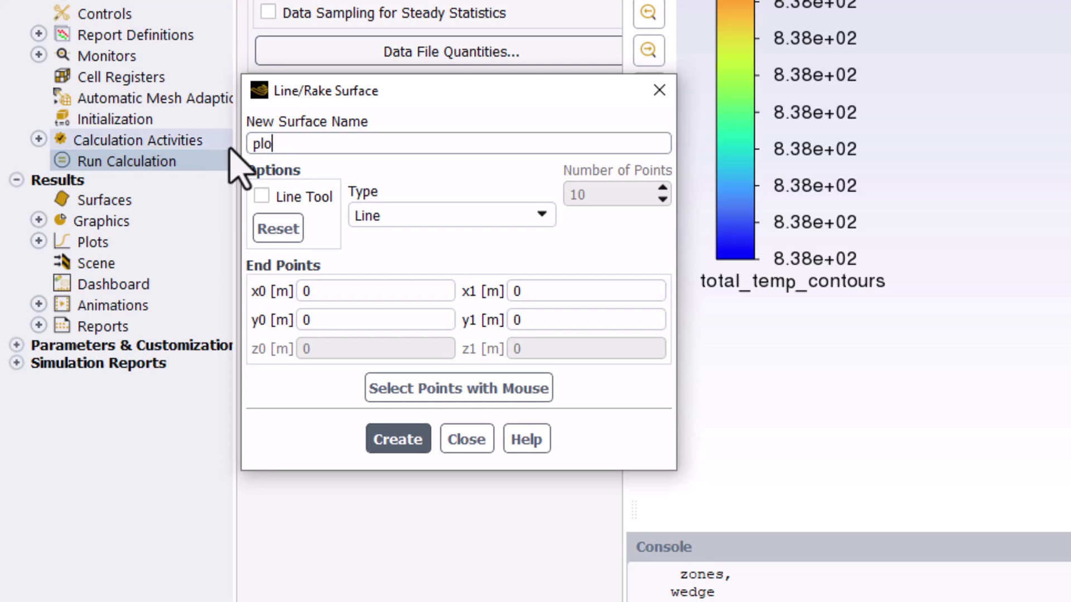
text(t_line)
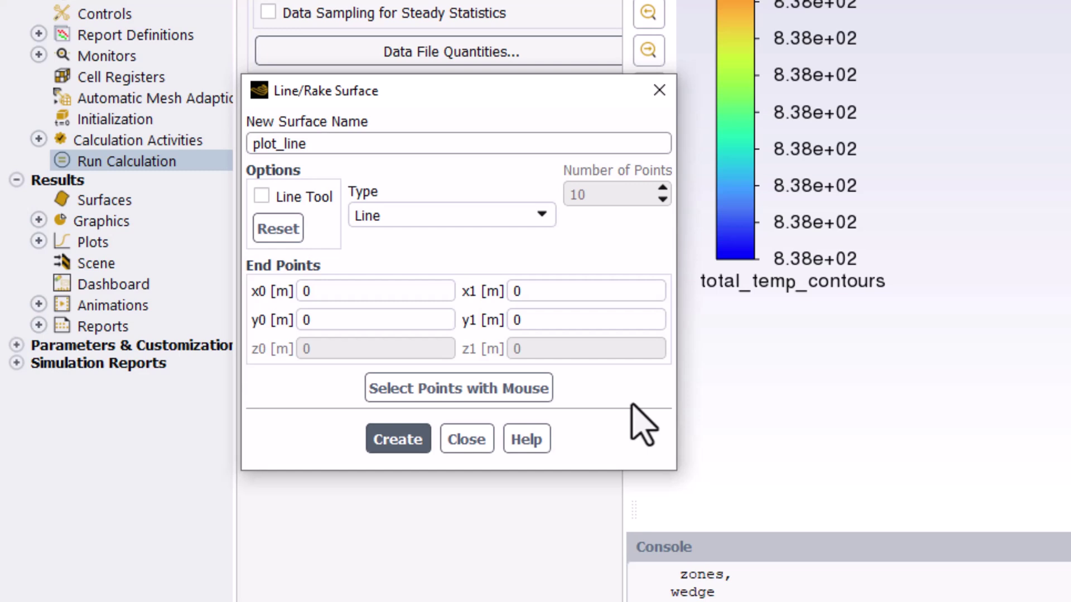
Set plot_line's endpoints to x1=1.5, y0=0.4, y1=0.4 and create it.
click(578, 289)
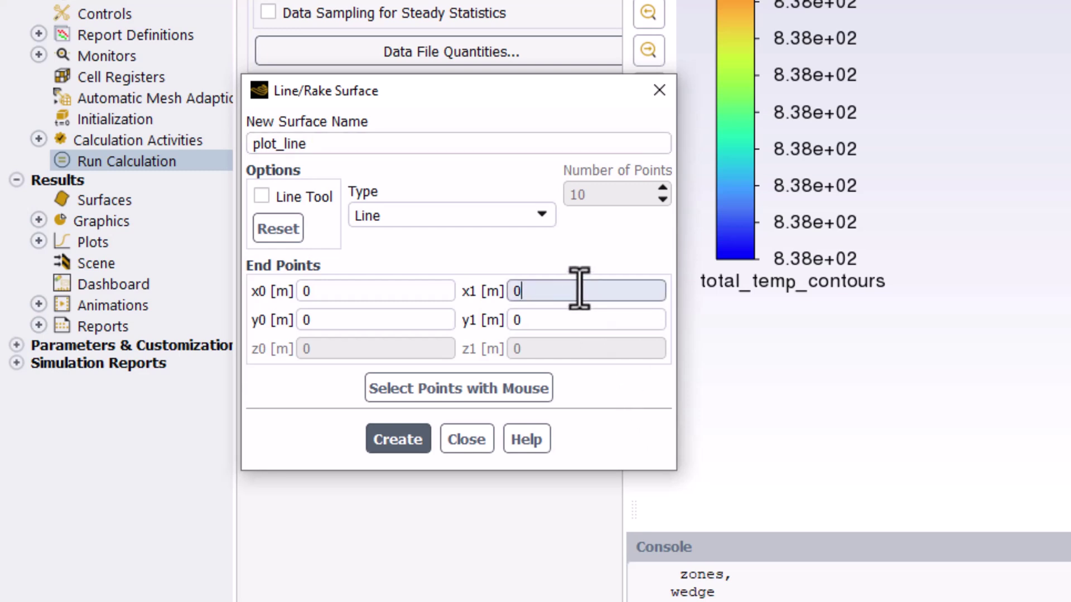
key(BackSpace)
text(1.5)
click(343, 320)
key(BackSpace)
text(.4)
click(545, 319)
text(.4)
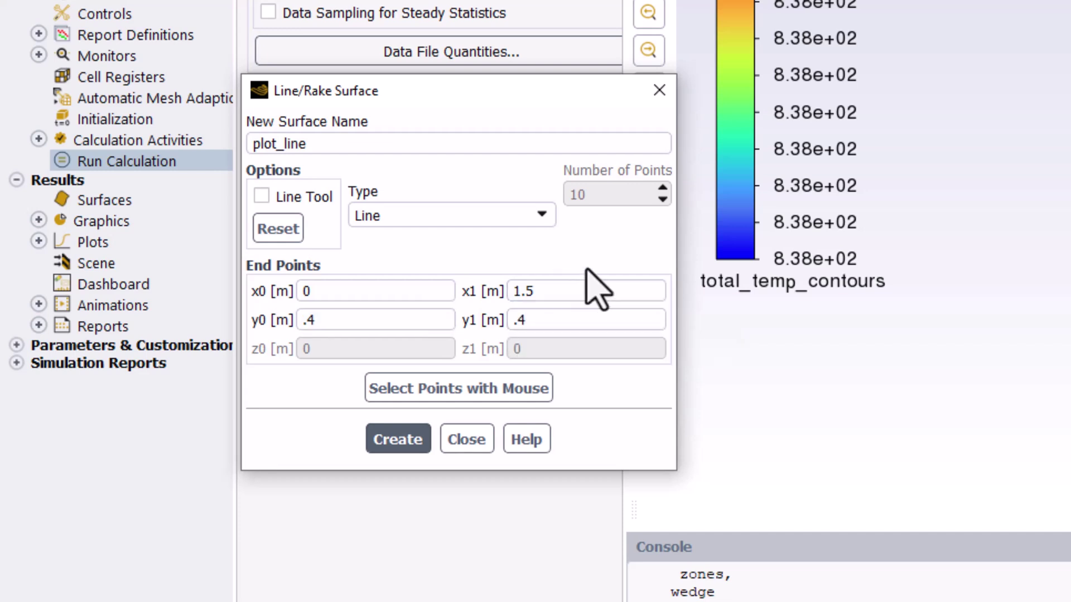
click(398, 440)
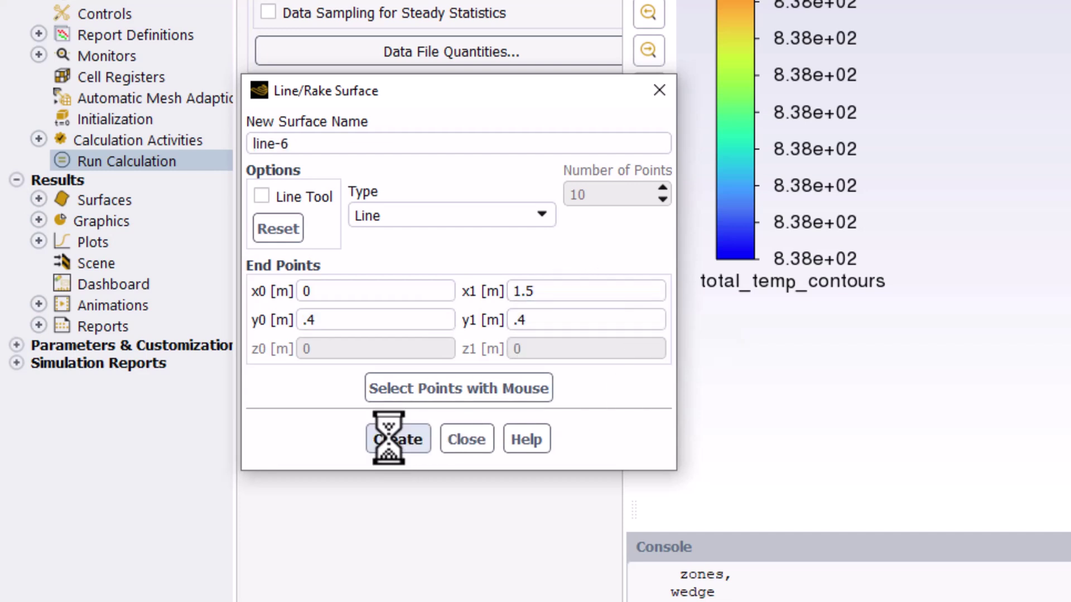
click(475, 438)
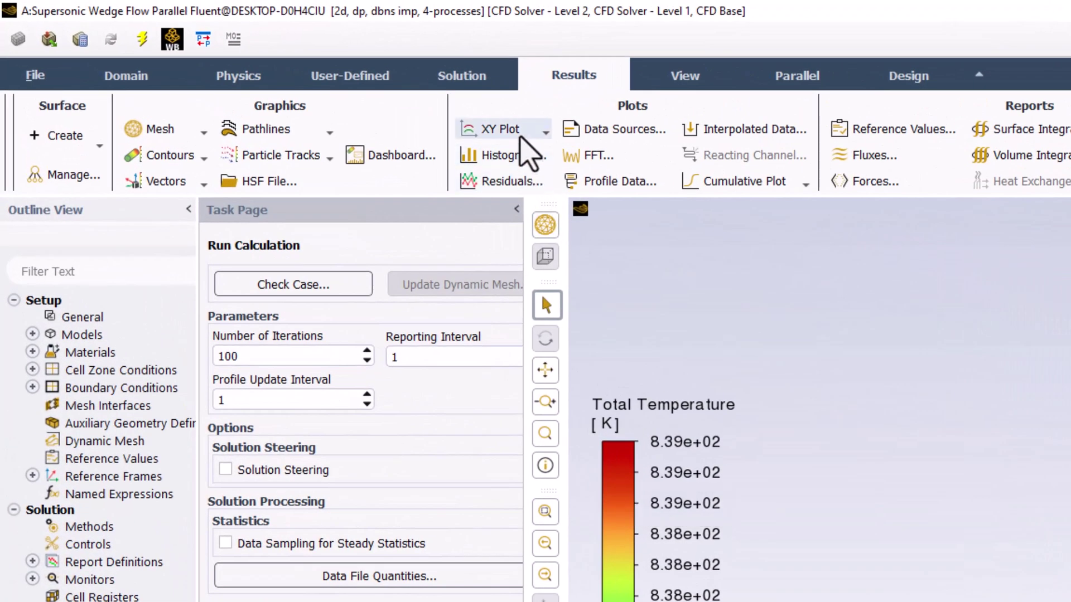
Start a new XY plot named mach_plot.
click(521, 139)
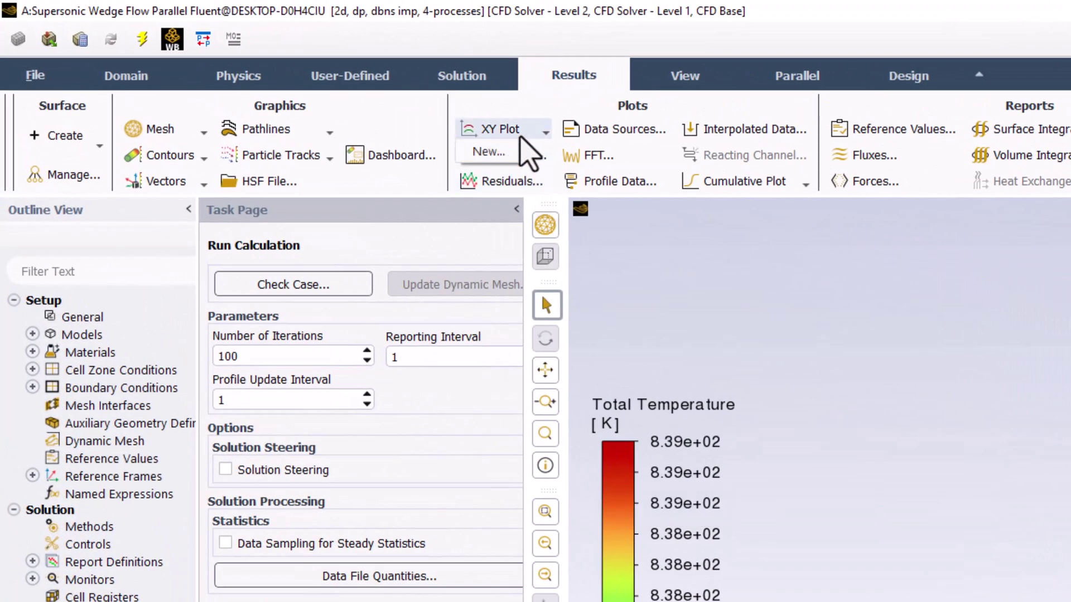
click(489, 152)
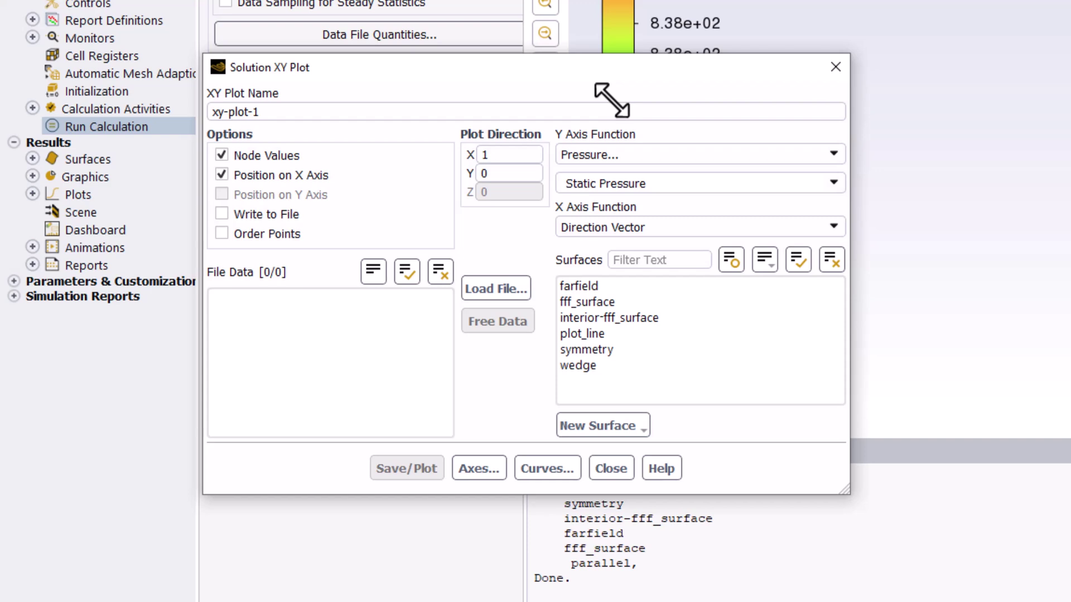
key(BackSpace)
key(BackSpace)
key(BackSpace)
key(BackSpace)
key(BackSpace)
key(BackSpace)
key(BackSpace)
key(BackSpace)
key(BackSpace)
text(mach_plot)
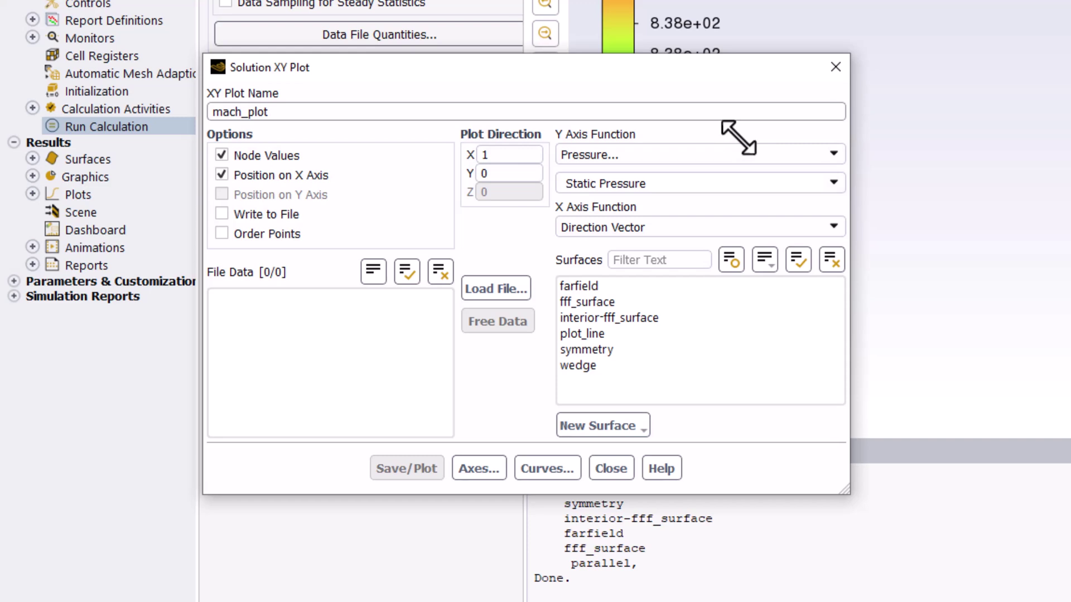
Plot Velocity > Mach Number along plot_line, save and draw it, then close.
click(831, 155)
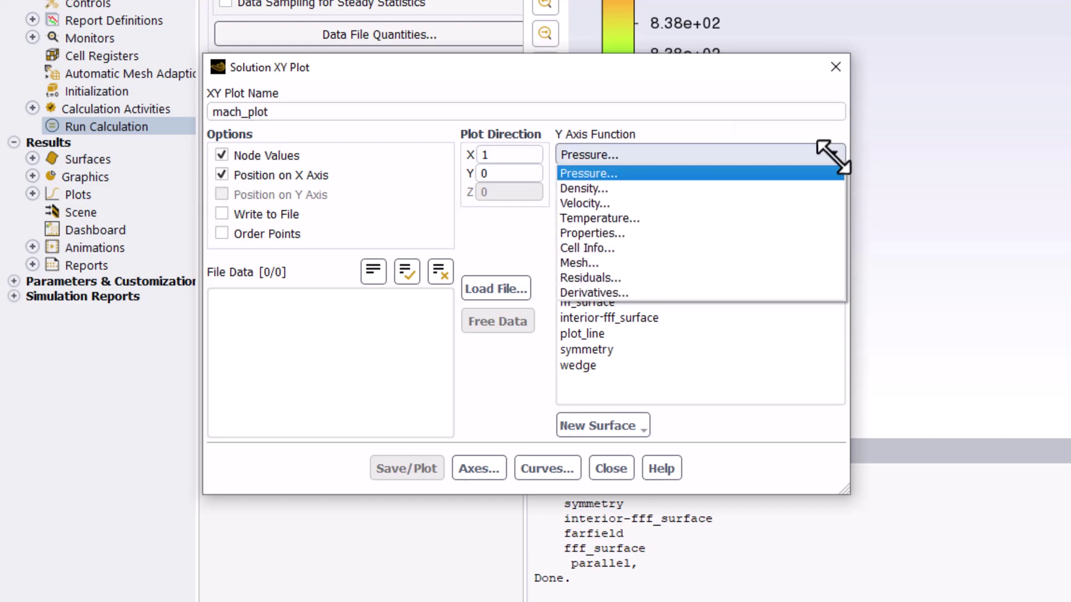
click(800, 203)
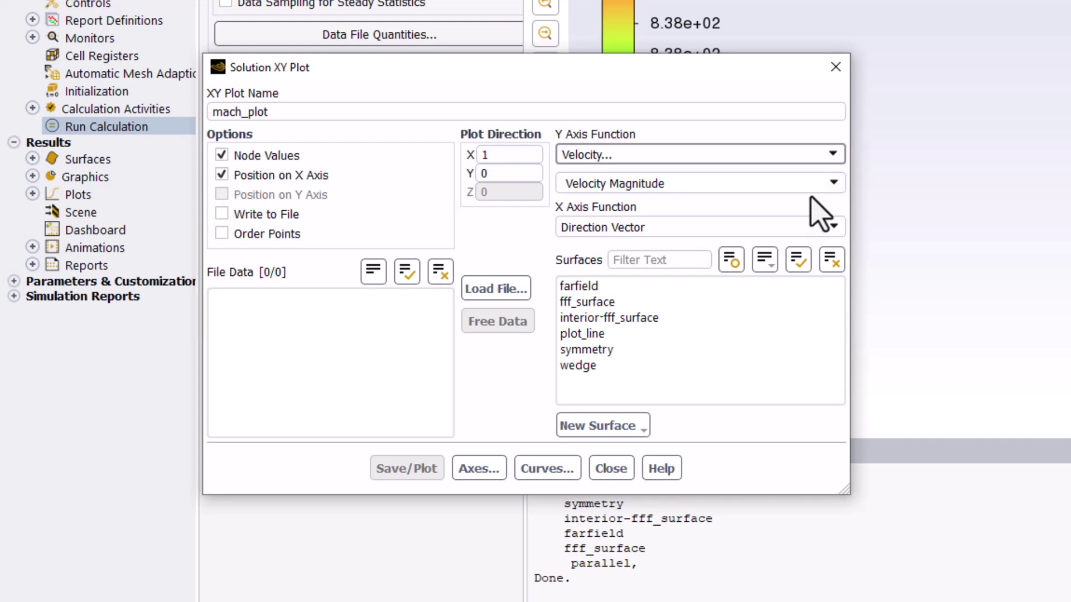
click(830, 184)
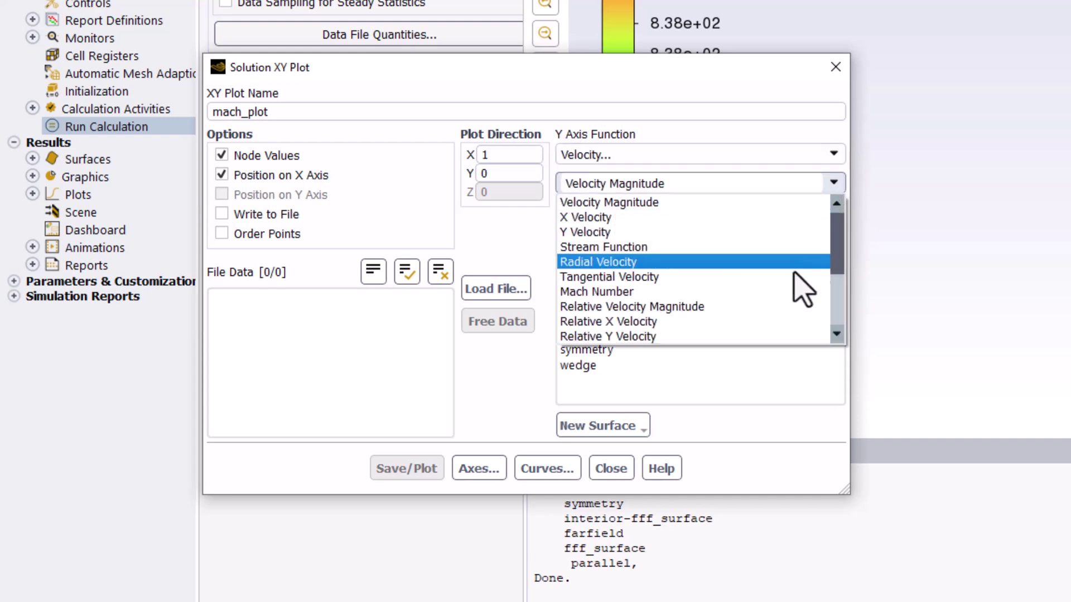
click(787, 292)
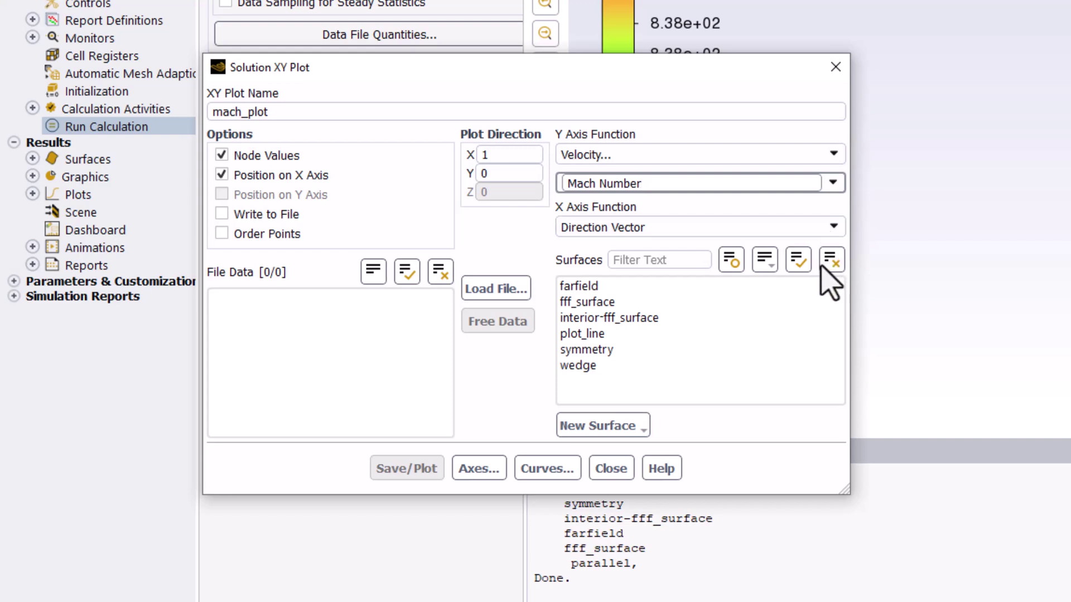
click(783, 334)
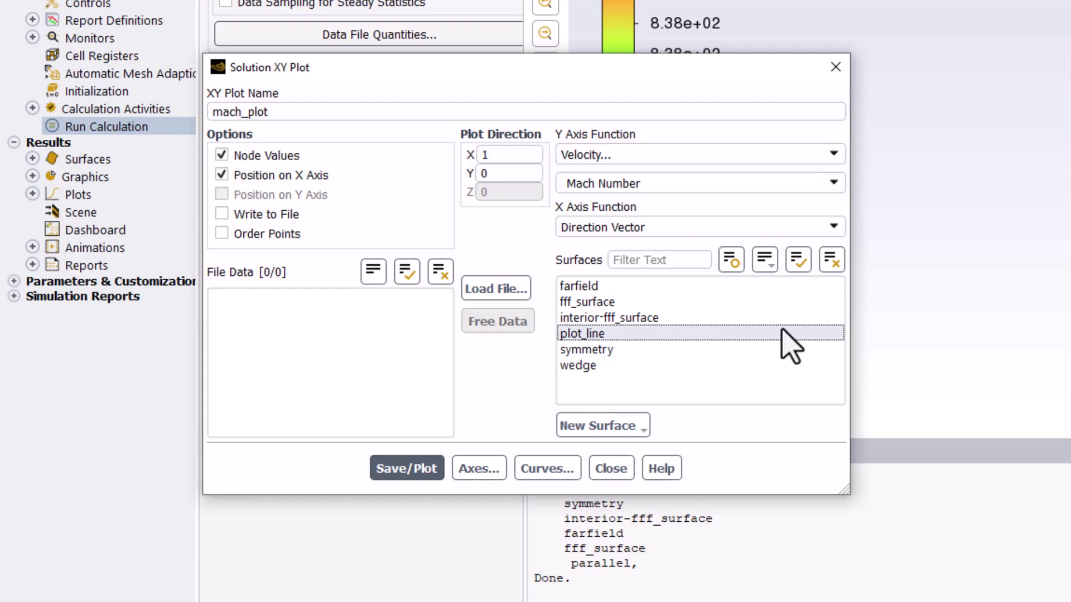
click(415, 470)
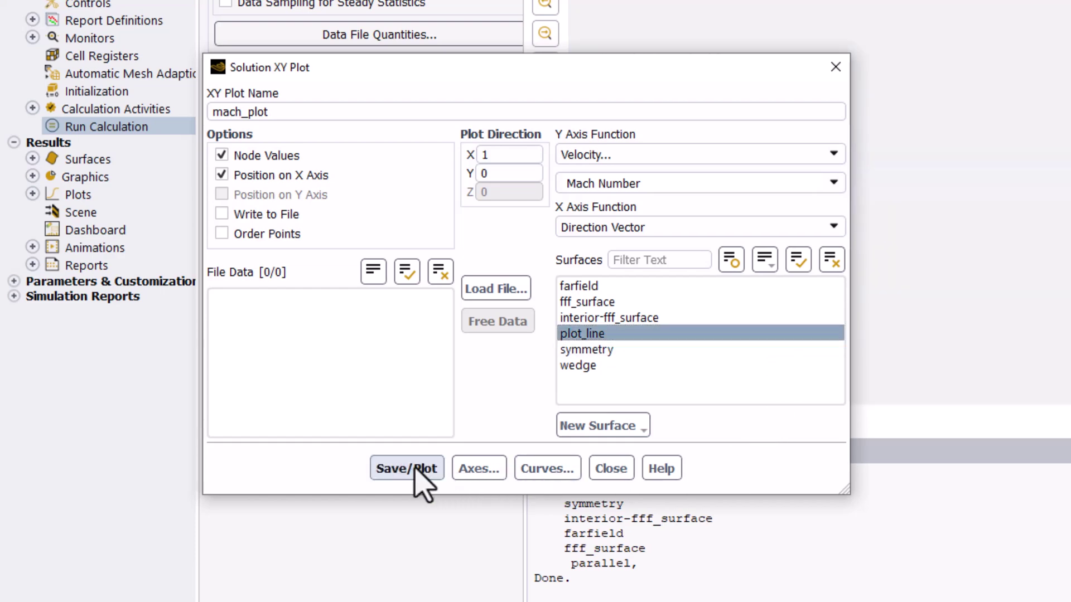
click(608, 477)
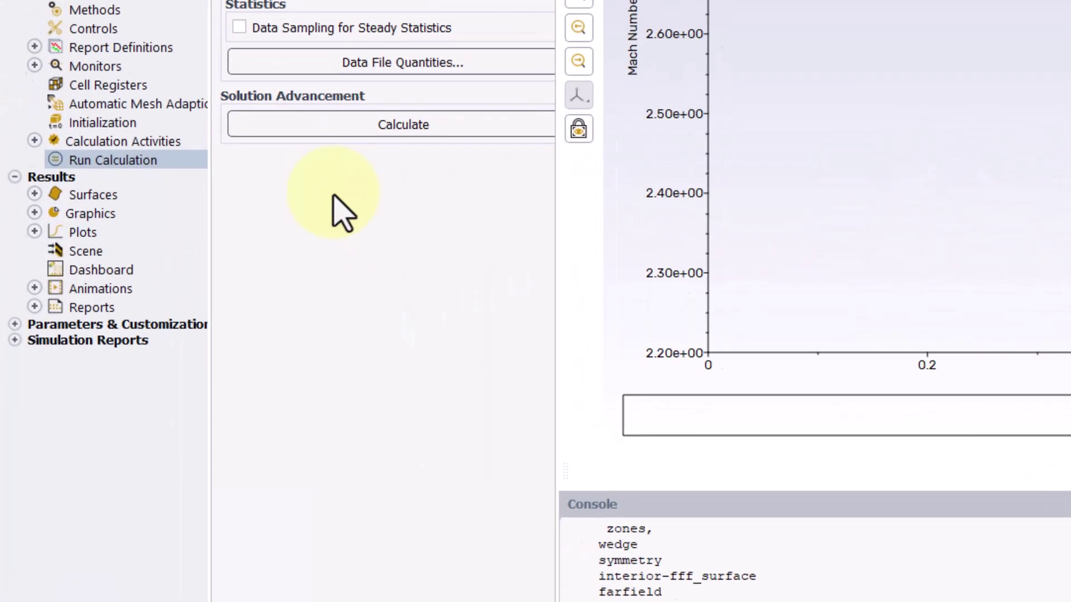
Edit plot_line to type Rake with 100 points and save it.
click(37, 174)
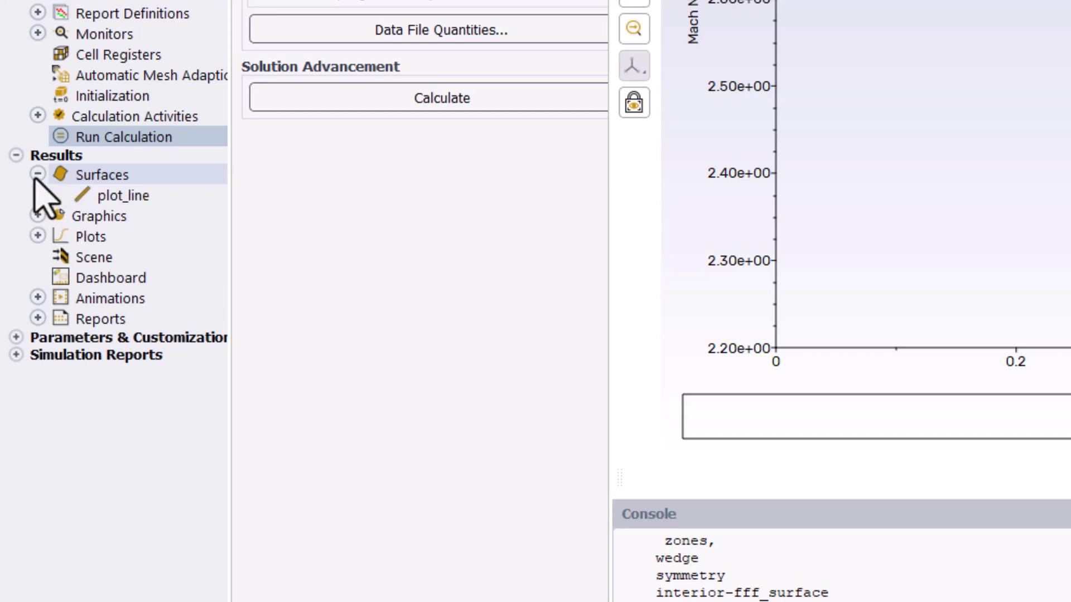
right_click(169, 197)
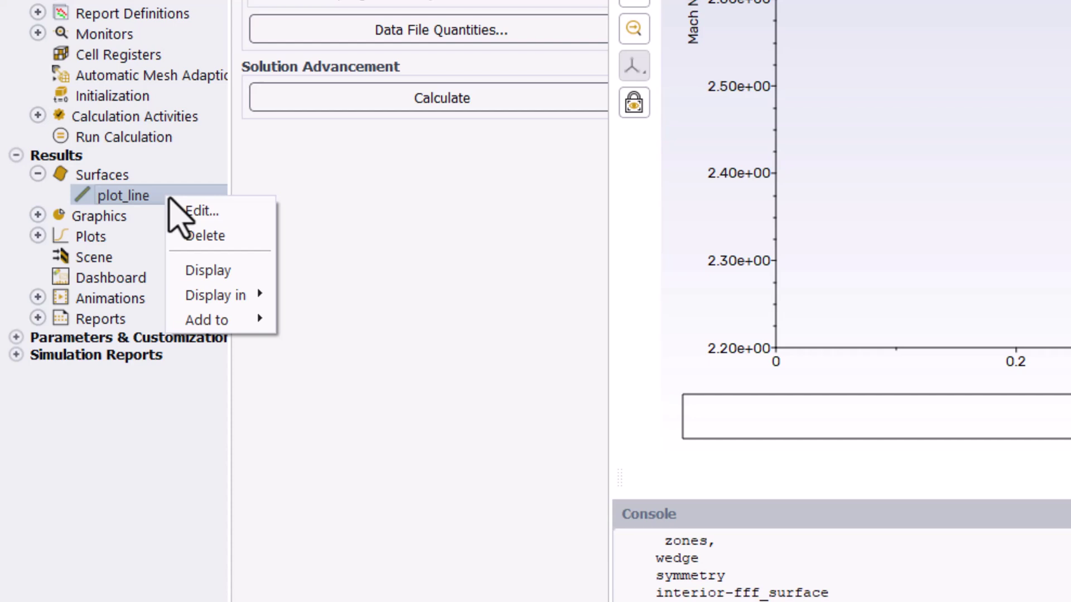
click(223, 211)
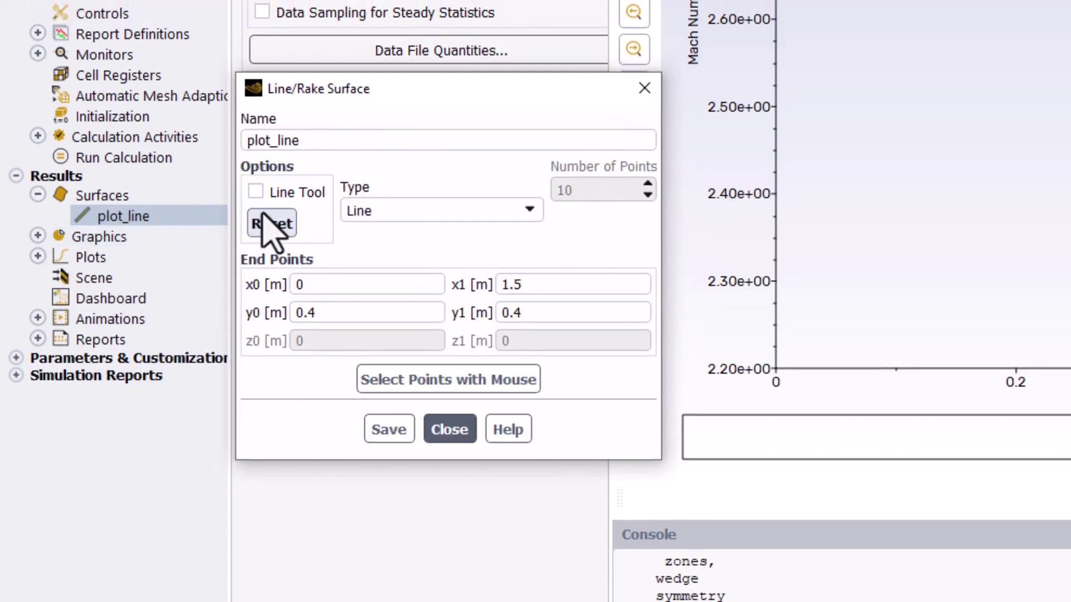
click(523, 212)
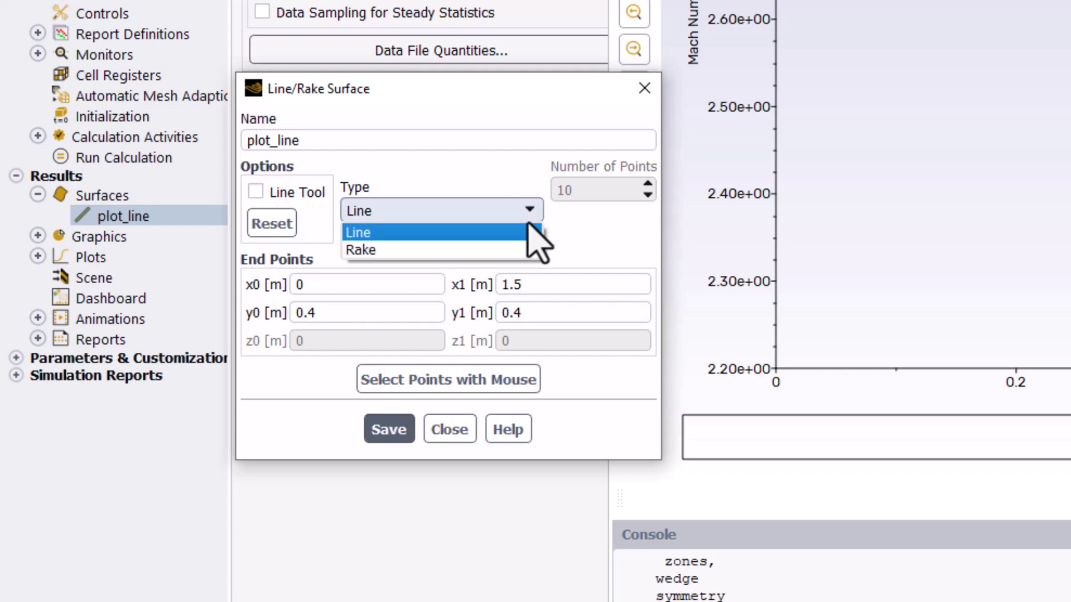
click(530, 243)
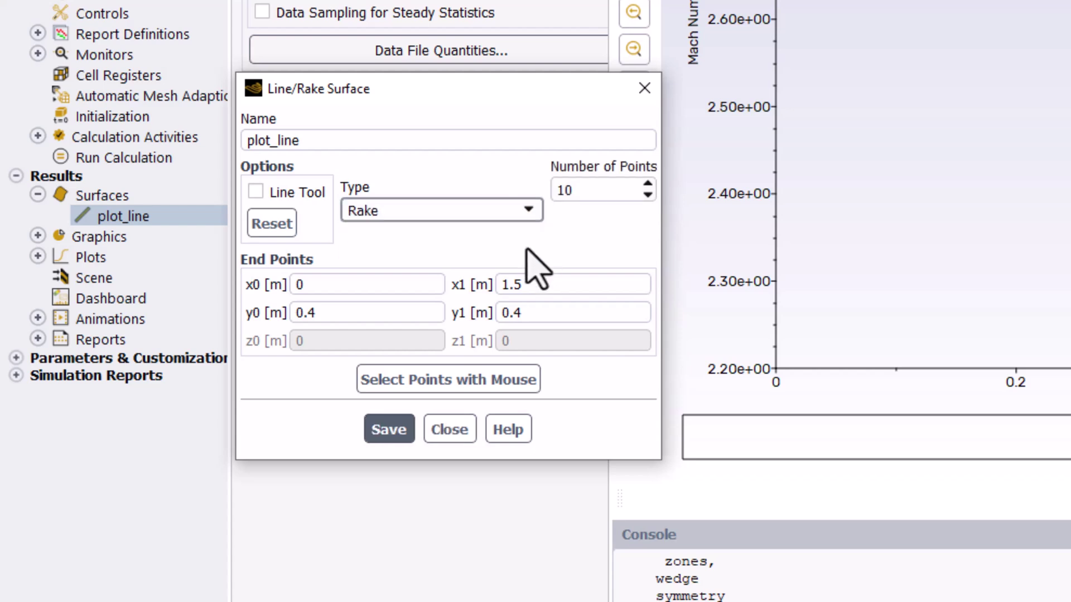
click(584, 192)
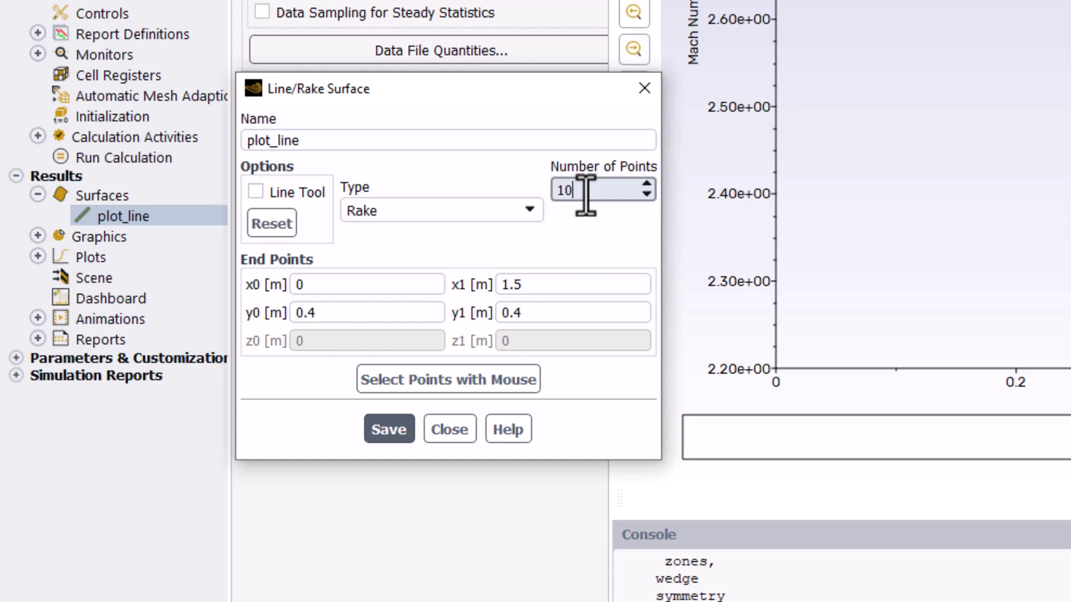
text(0)
click(630, 245)
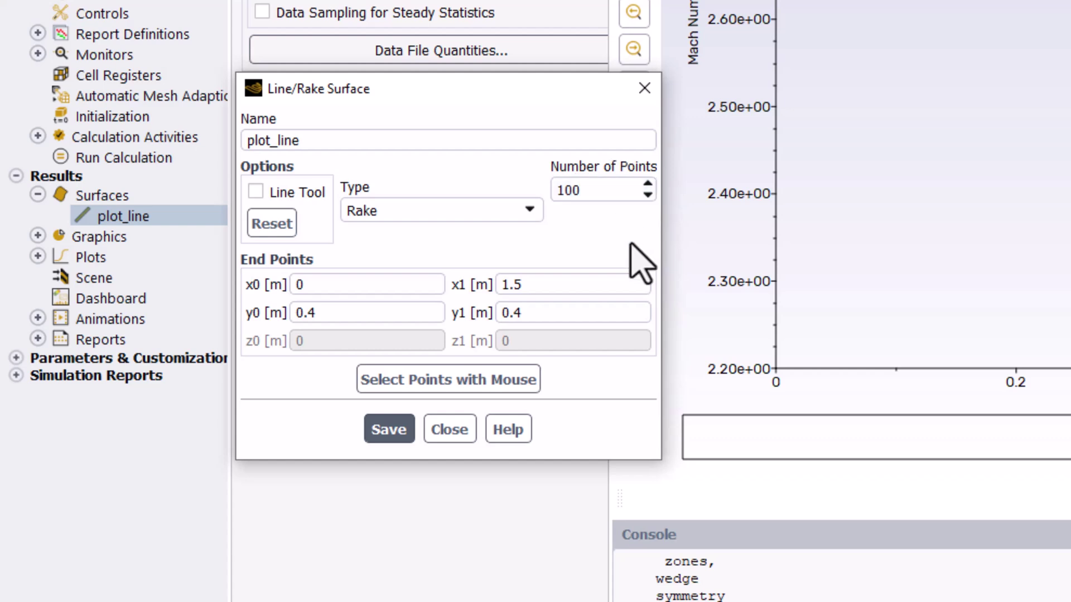
click(390, 430)
click(453, 438)
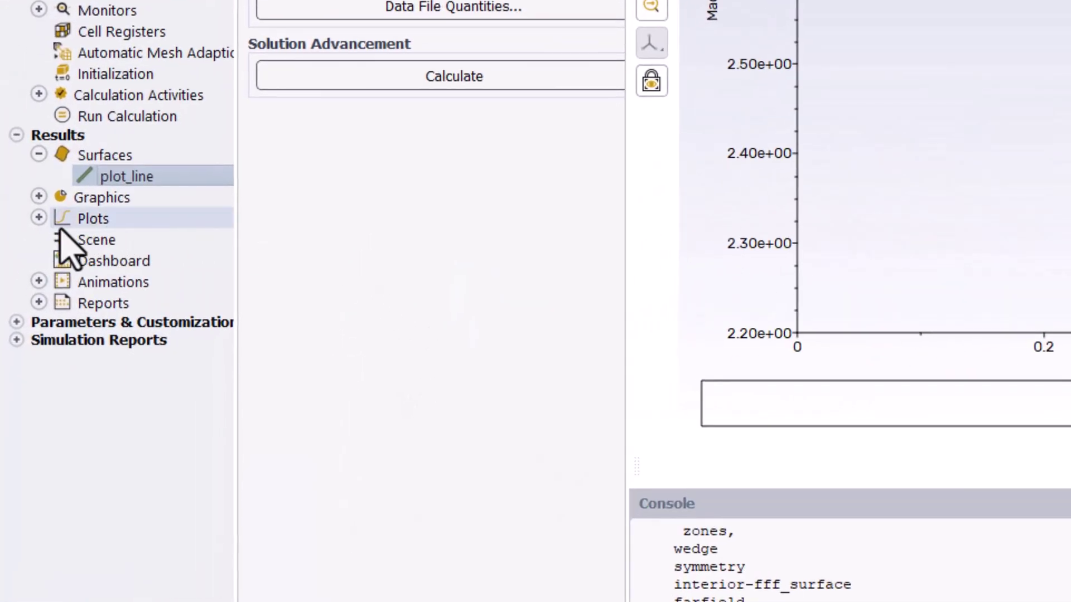
Reopen mach_plot from the XY Plot tree and redraw it with the 100 rake points.
click(37, 217)
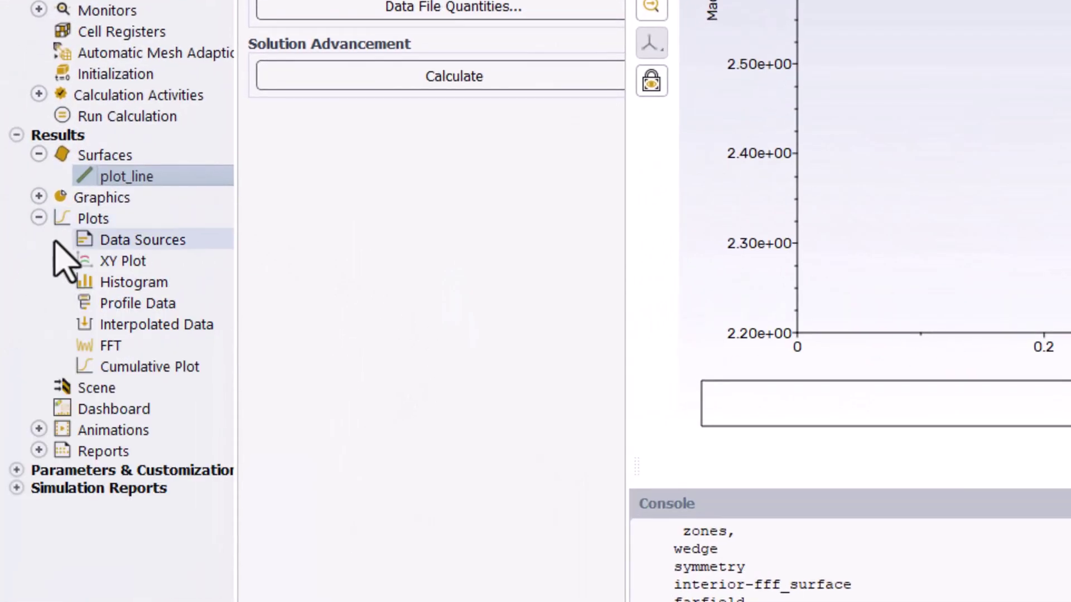
click(60, 260)
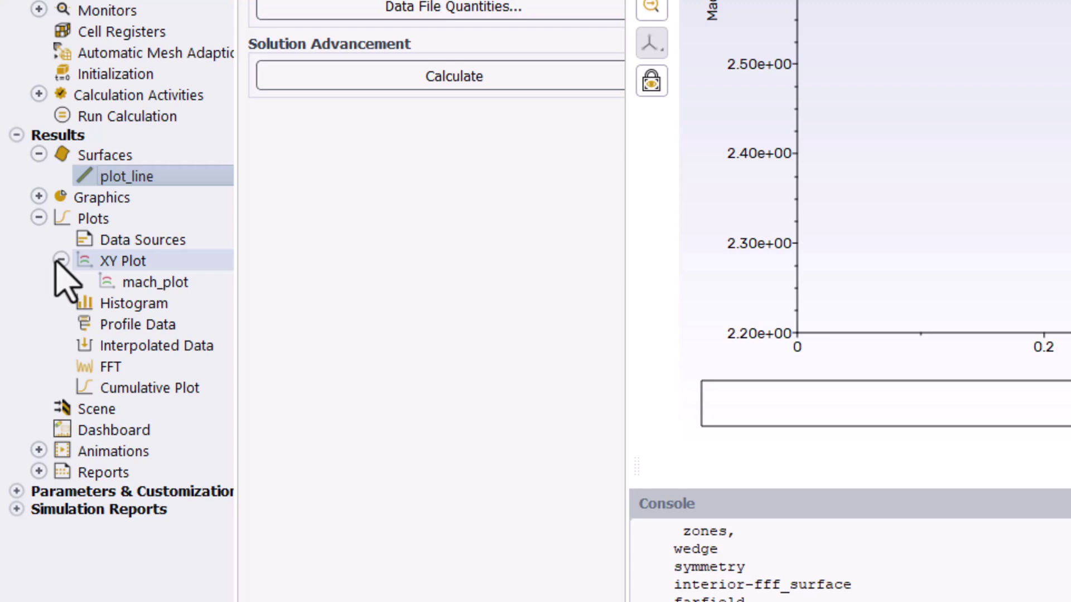
right_click(210, 282)
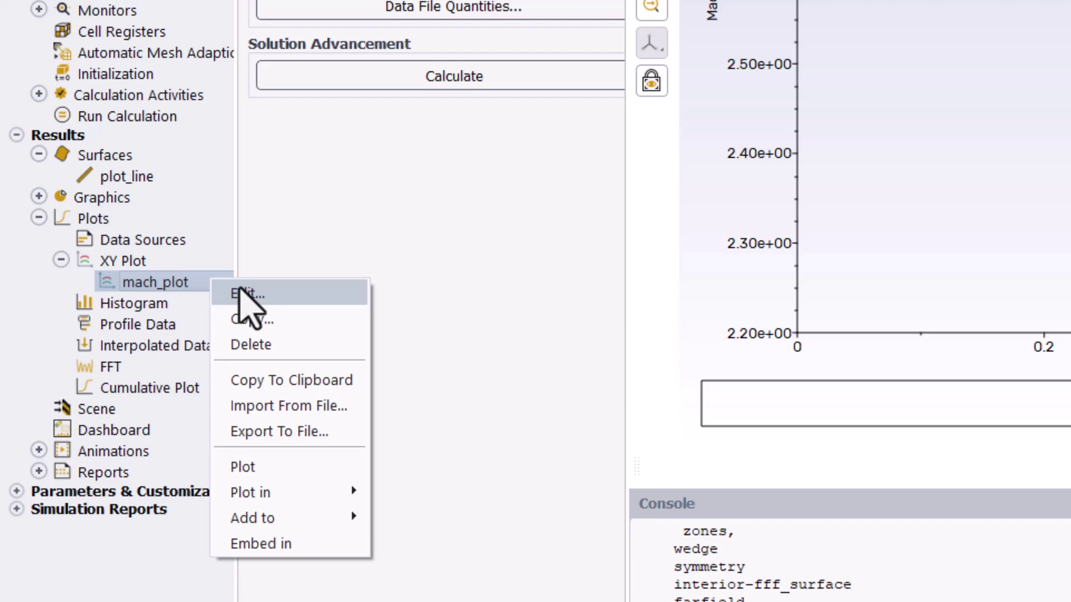
click(248, 294)
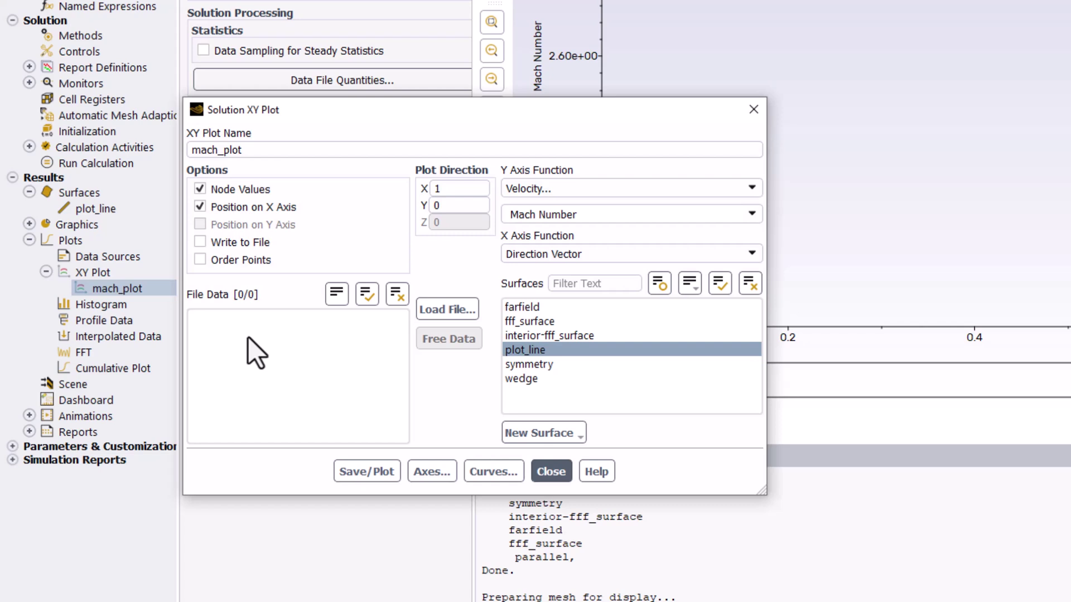
click(384, 471)
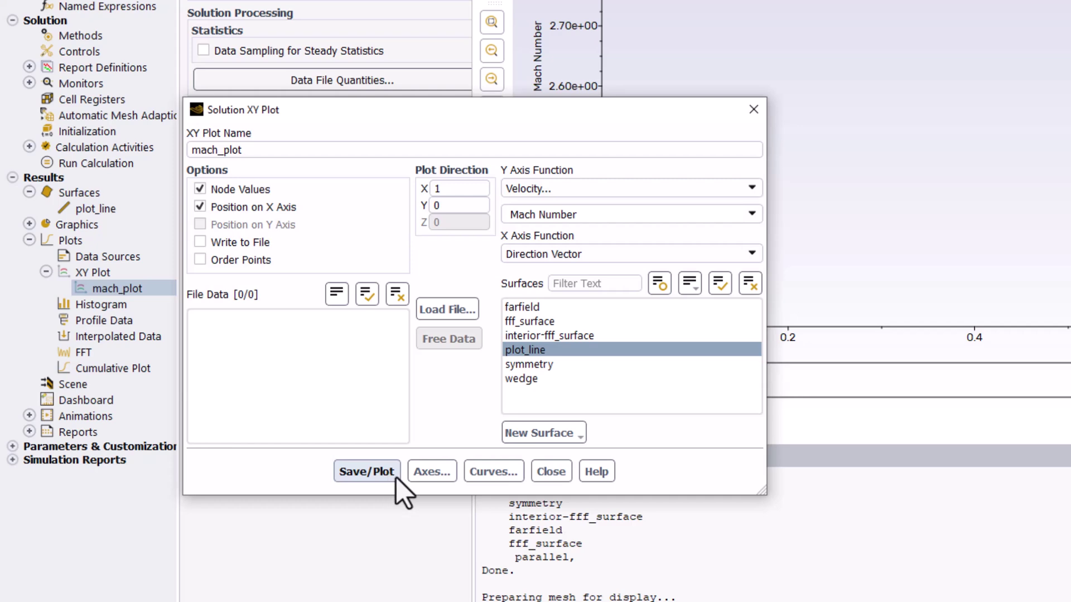
click(560, 478)
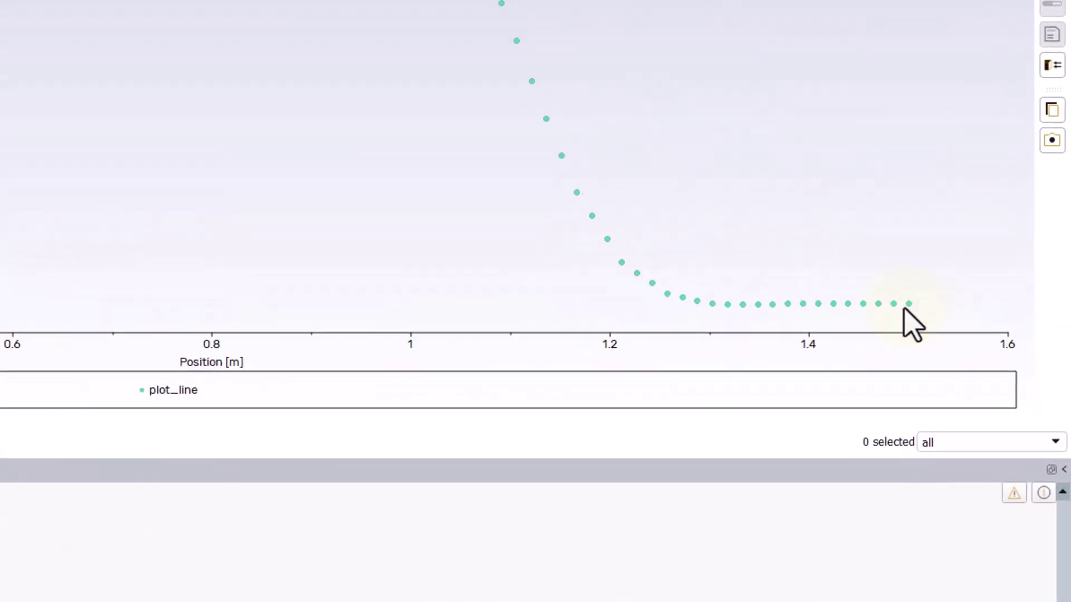
mouse_move(995, 368)
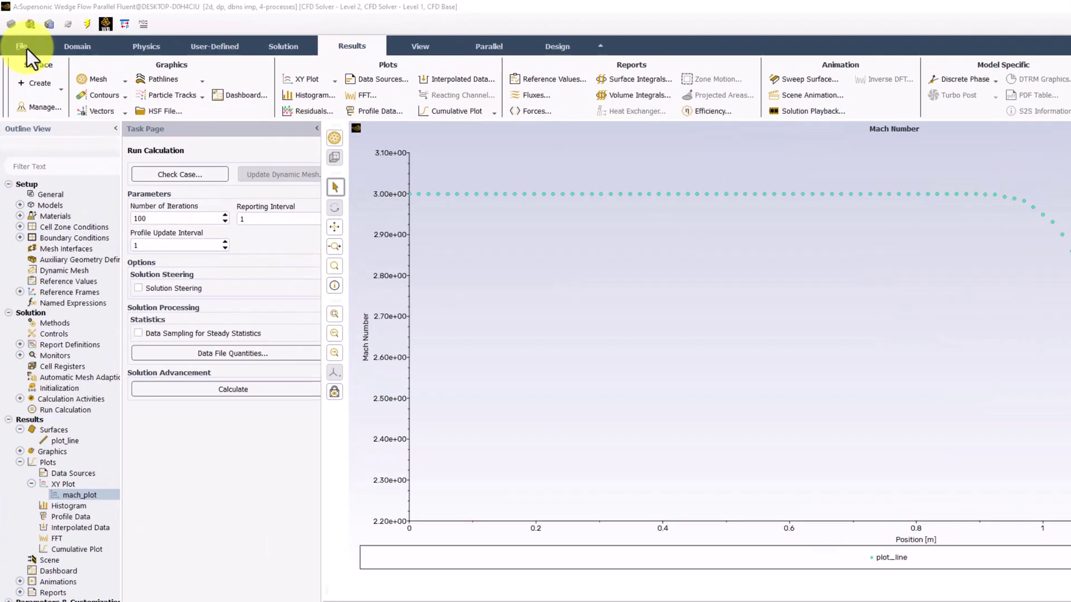
Save the Fluent project, applying the changed settings to current and future calculations.
click(27, 49)
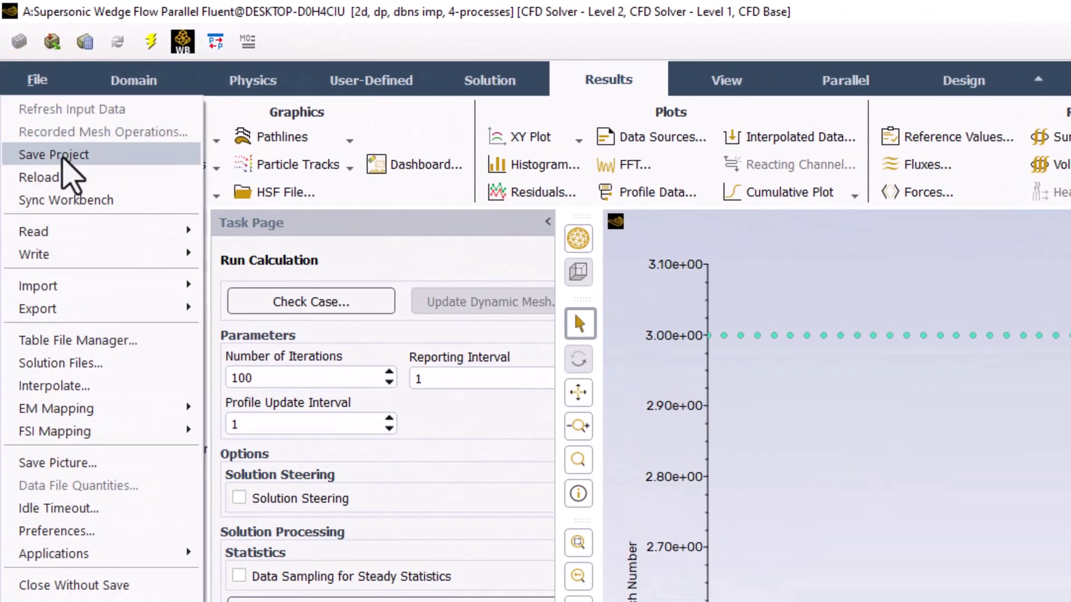
click(32, 79)
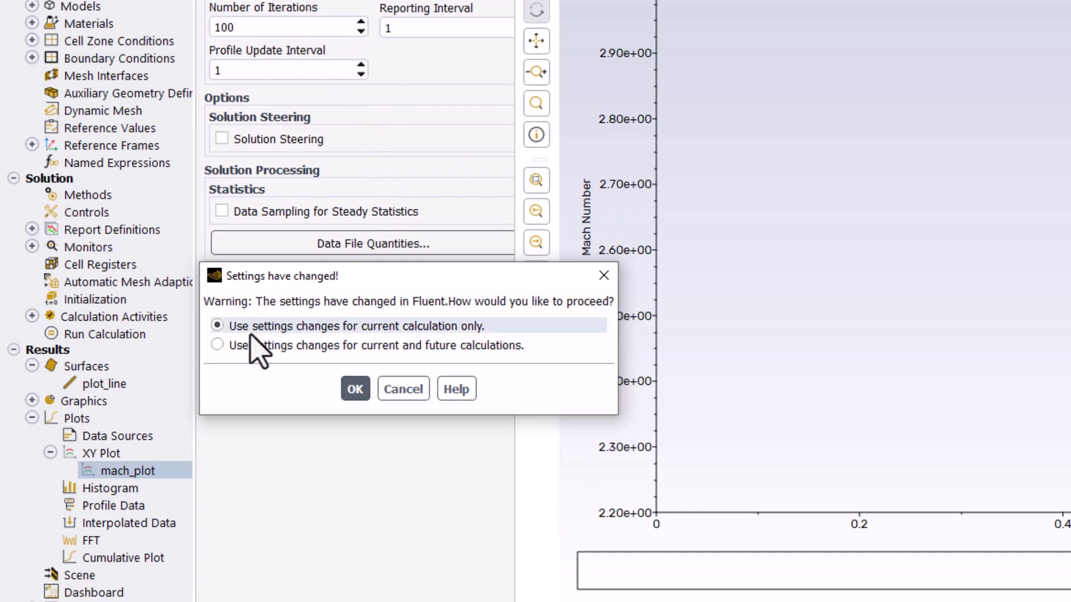
click(230, 351)
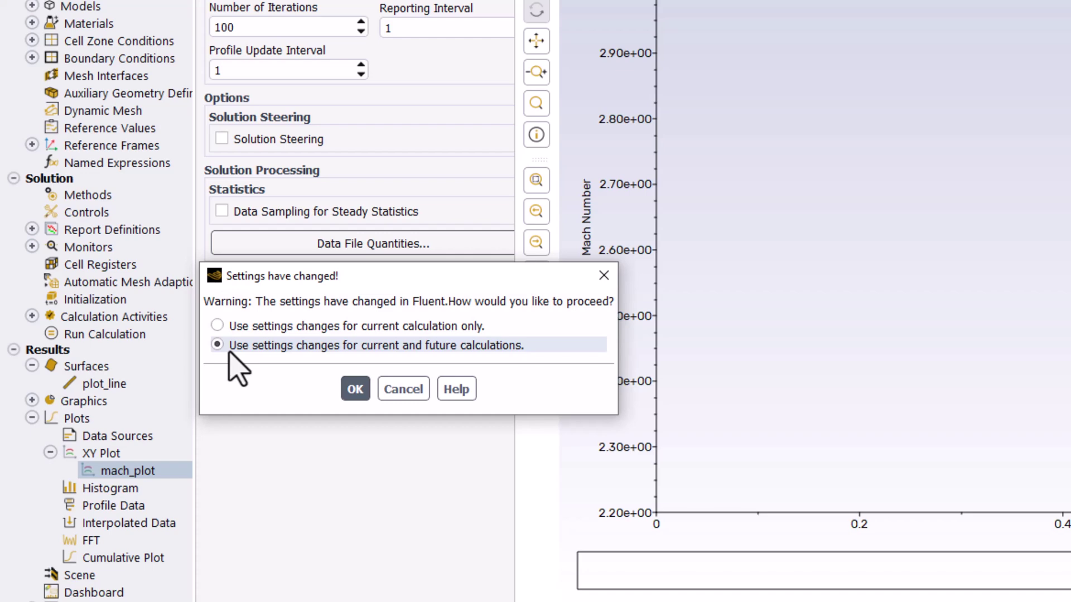